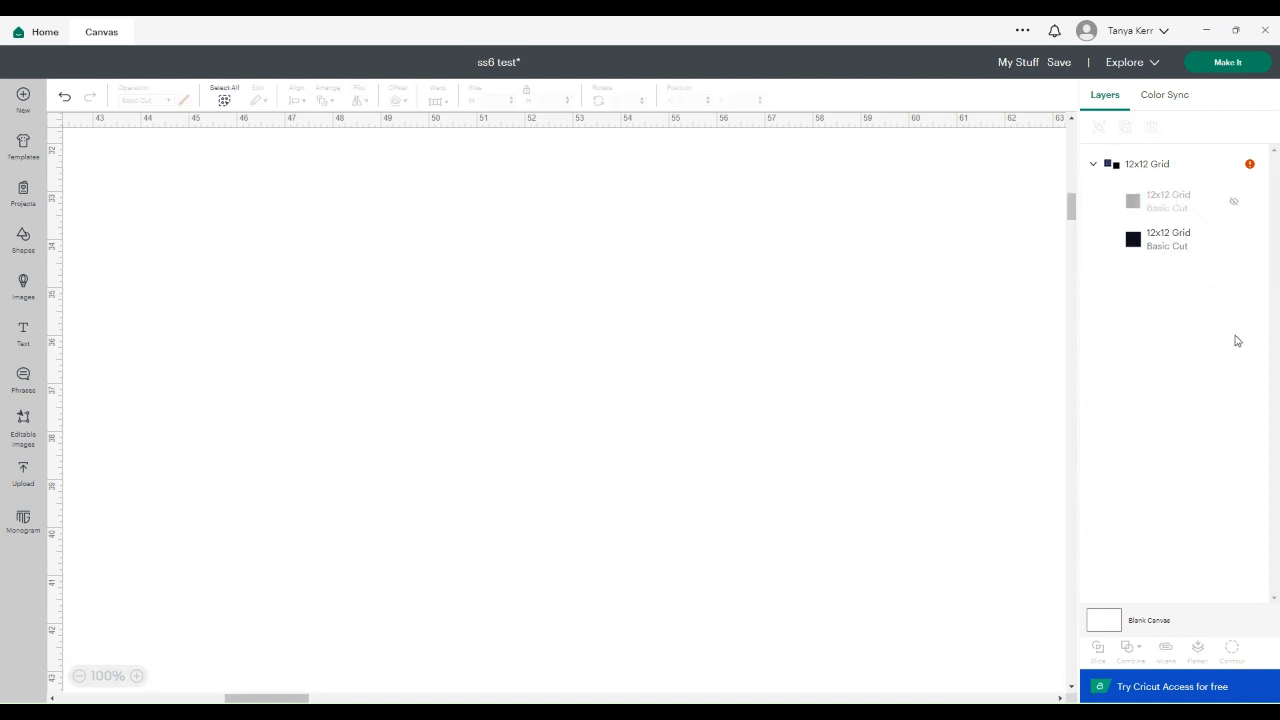
Resize the visible 12x12 Grid layer to 13 in wide with its proportions locked
{"action": "left_click", "coordinate": [1166, 248]}
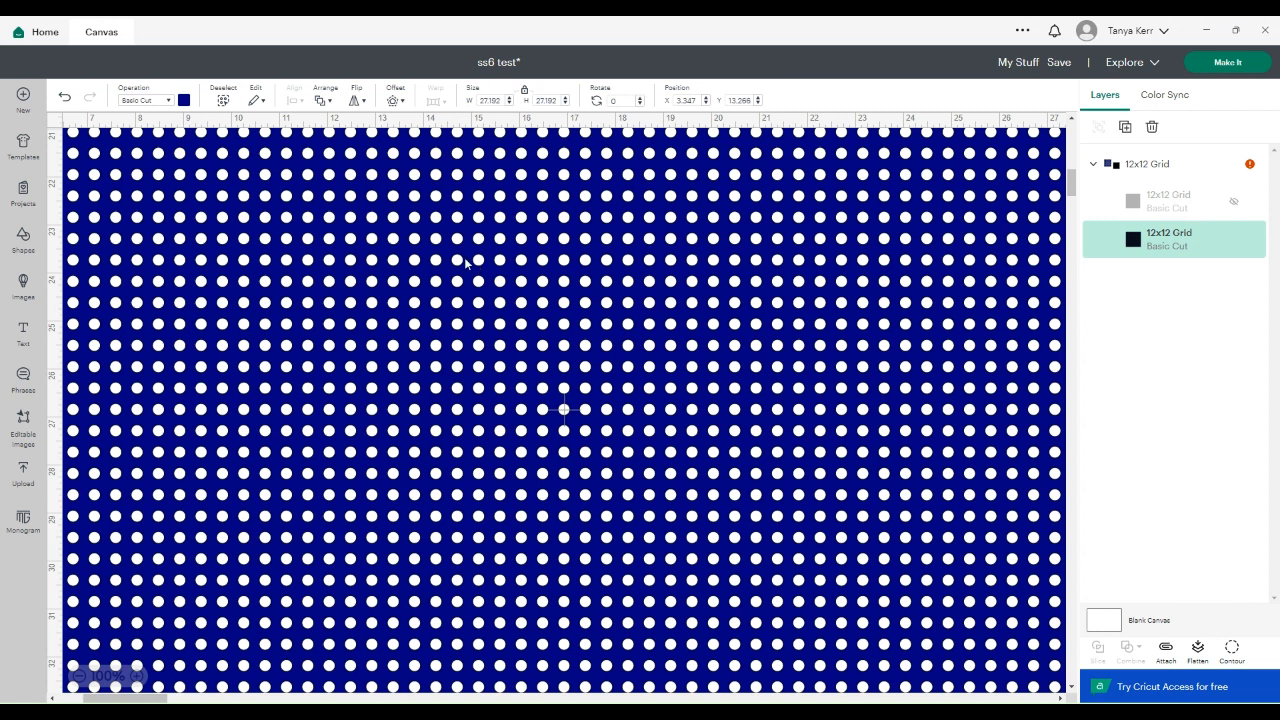
{"action": "left_click", "coordinate": [502, 101]}
{"action": "type", "text": "13"}
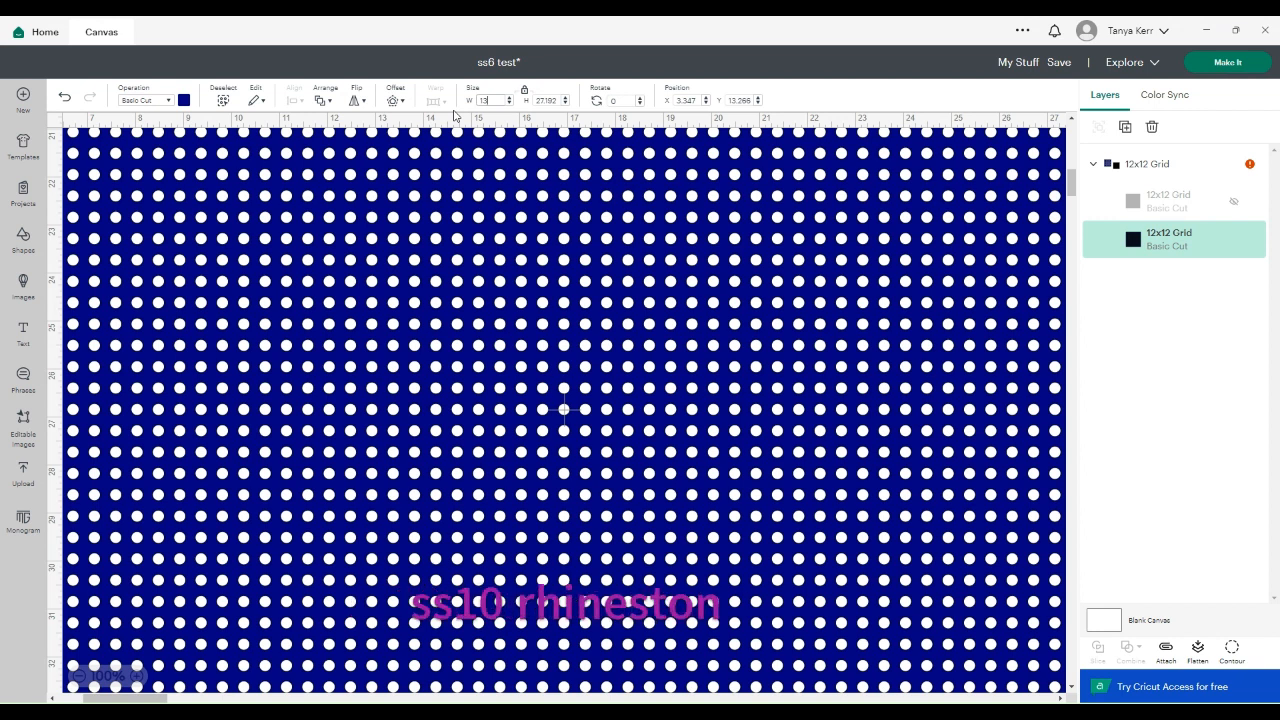
{"action": "key", "text": "Return"}
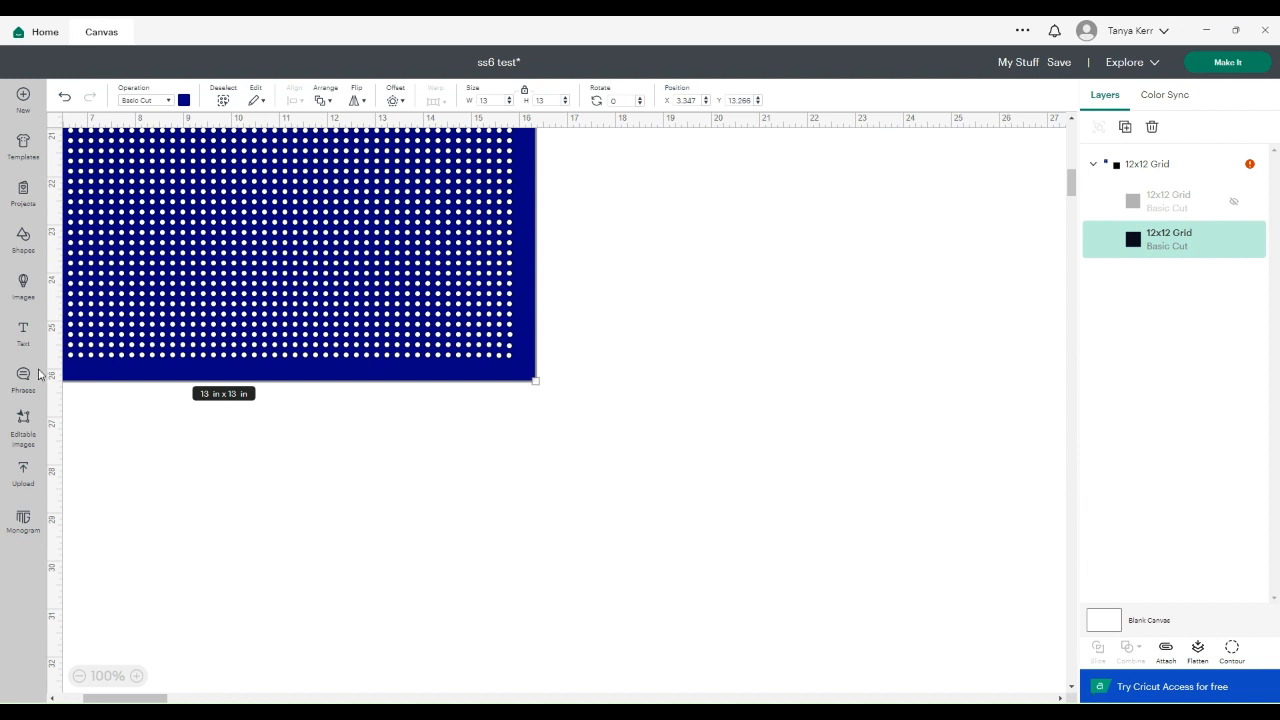
Insert a circle shape beside the grid's upper corner and set its width to 0.075 in
{"action": "scroll", "coordinate": [426, 369], "scroll_direction": "up", "scroll_amount": 5}
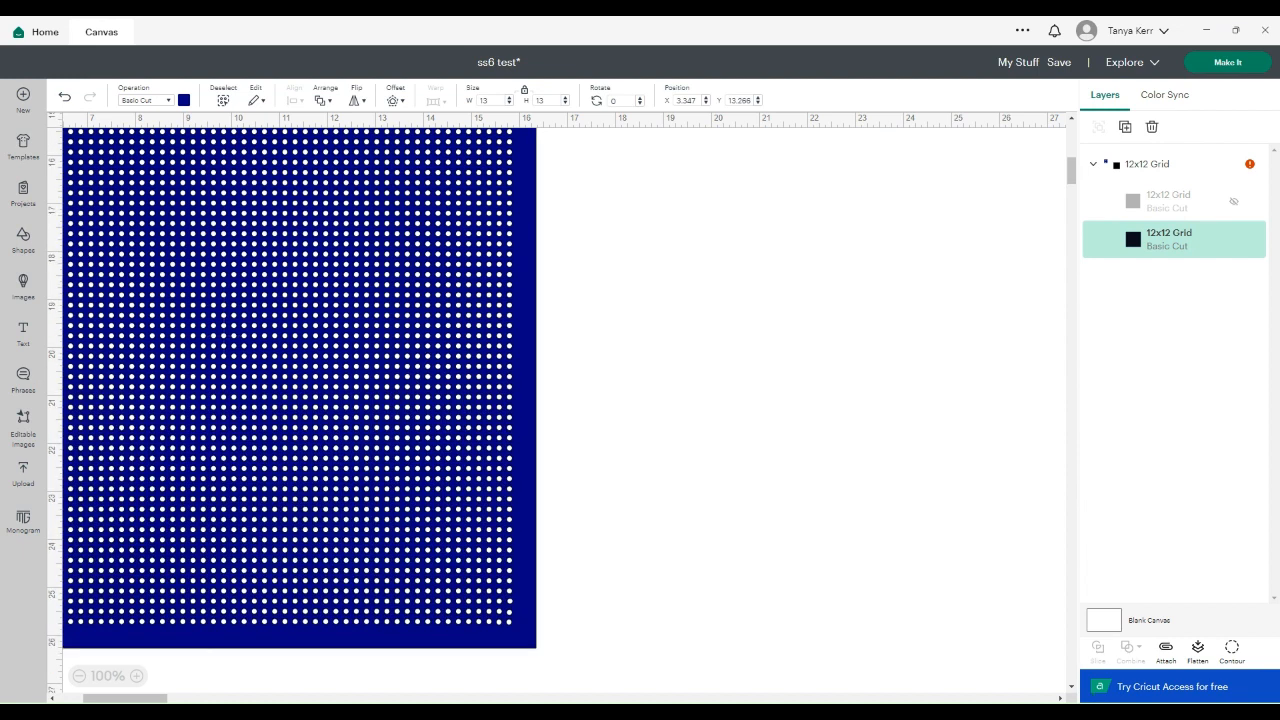
{"action": "left_click_drag", "start_coordinate": [109, 703], "coordinate": [95, 703]}
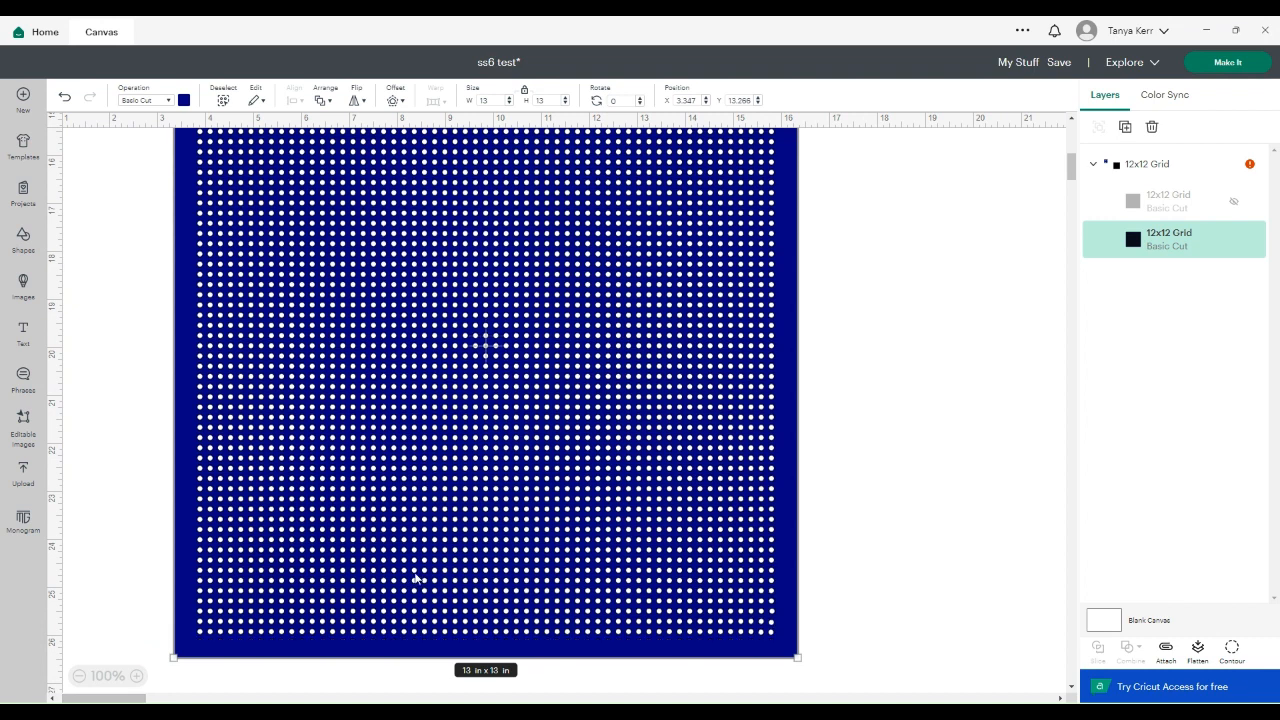
{"action": "scroll", "coordinate": [416, 577], "scroll_direction": "up", "scroll_amount": 1}
{"action": "scroll", "coordinate": [417, 577], "scroll_direction": "down", "scroll_amount": 1}
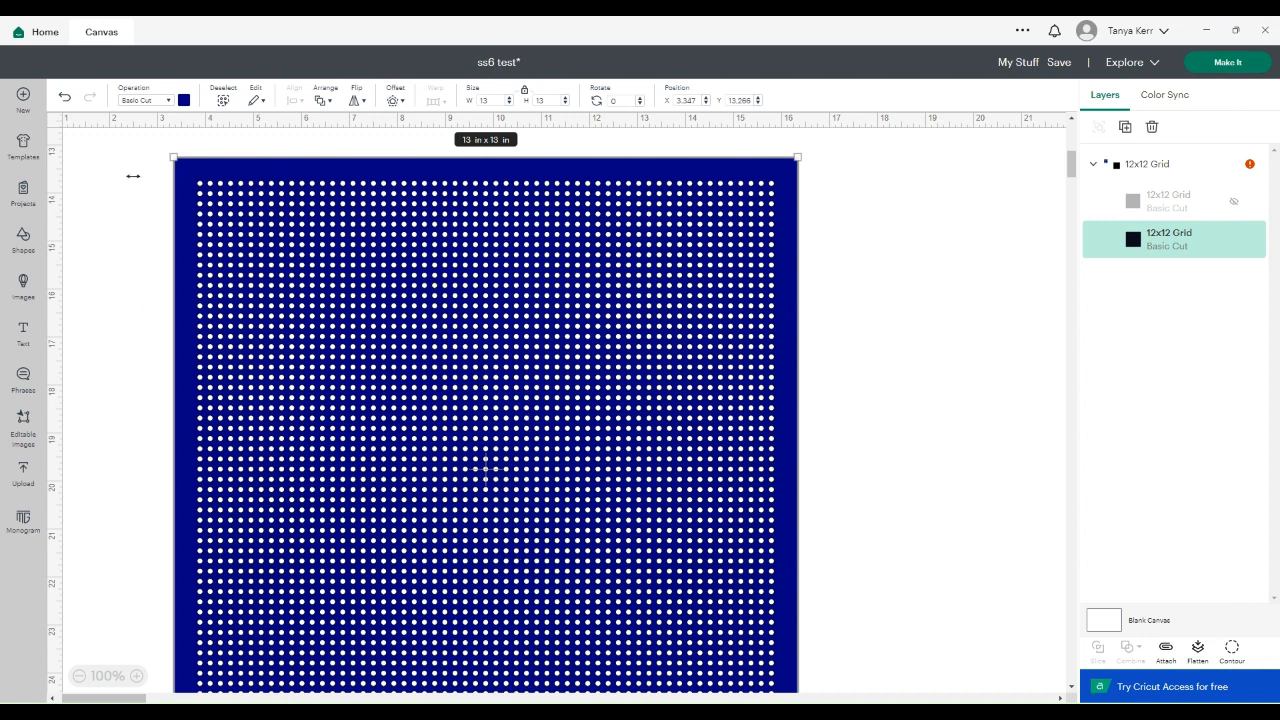
{"action": "left_click", "coordinate": [22, 240]}
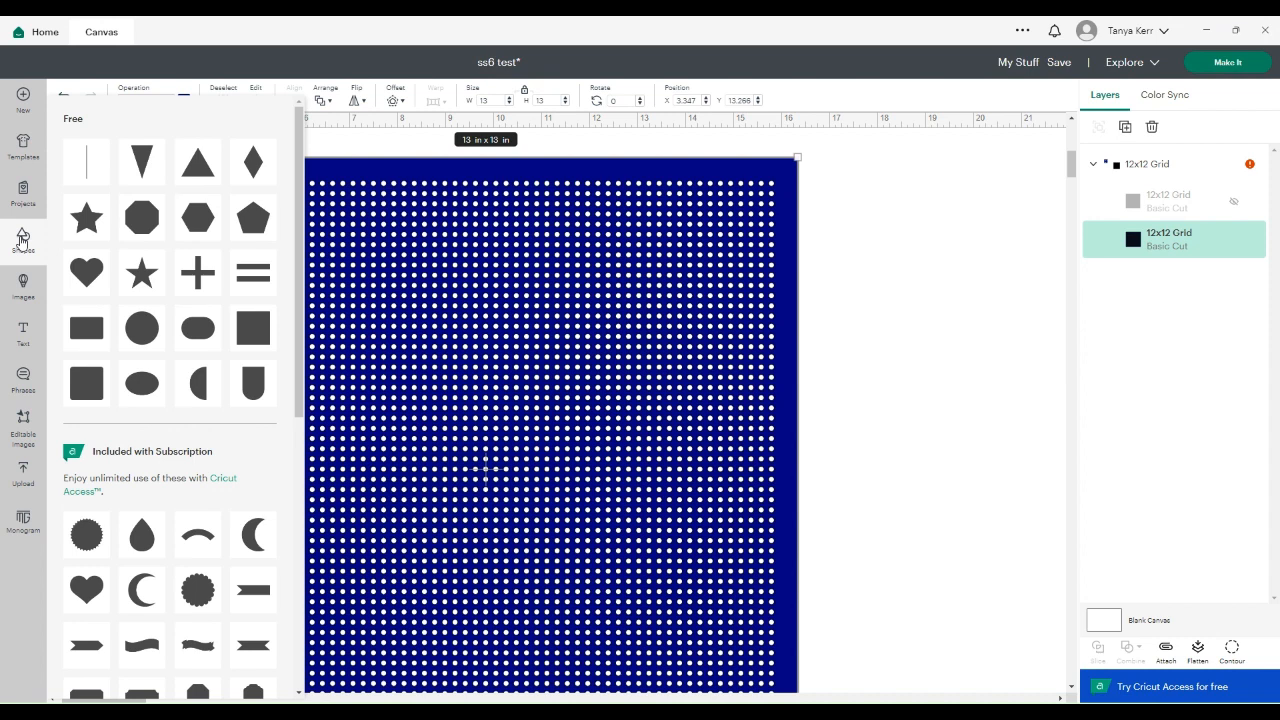
{"action": "left_click", "coordinate": [139, 330]}
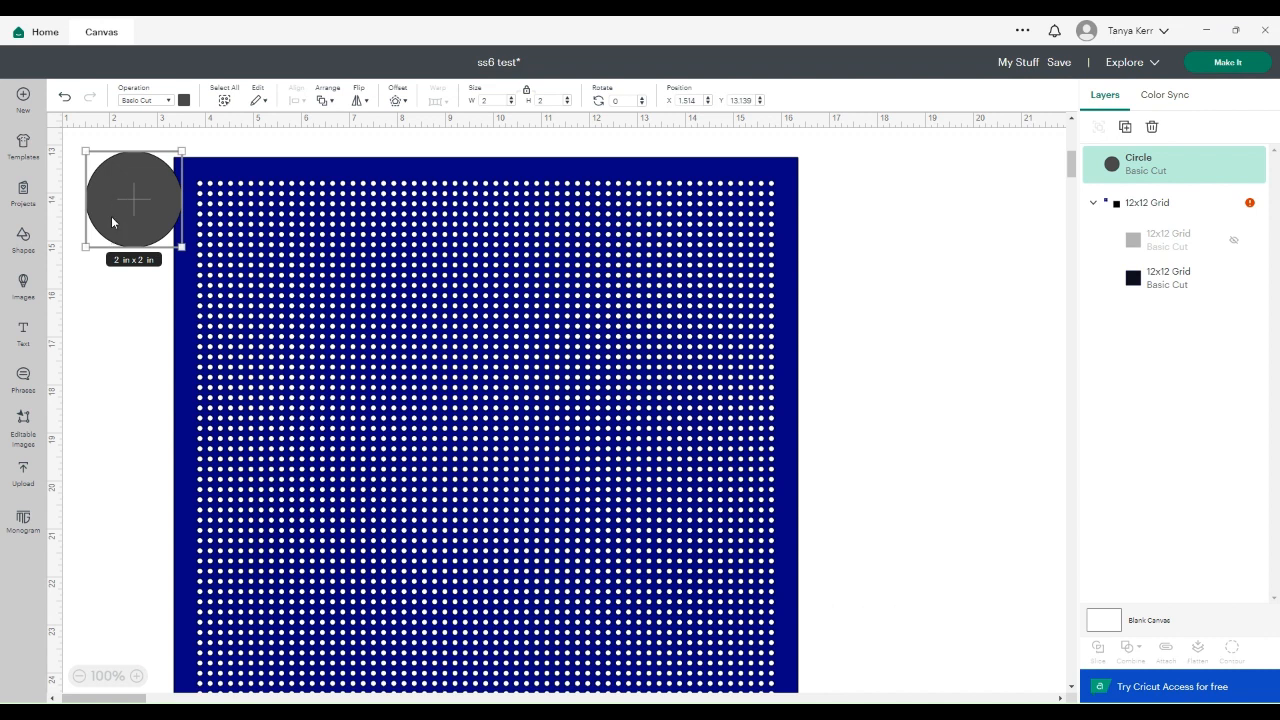
{"action": "left_click", "coordinate": [490, 100]}
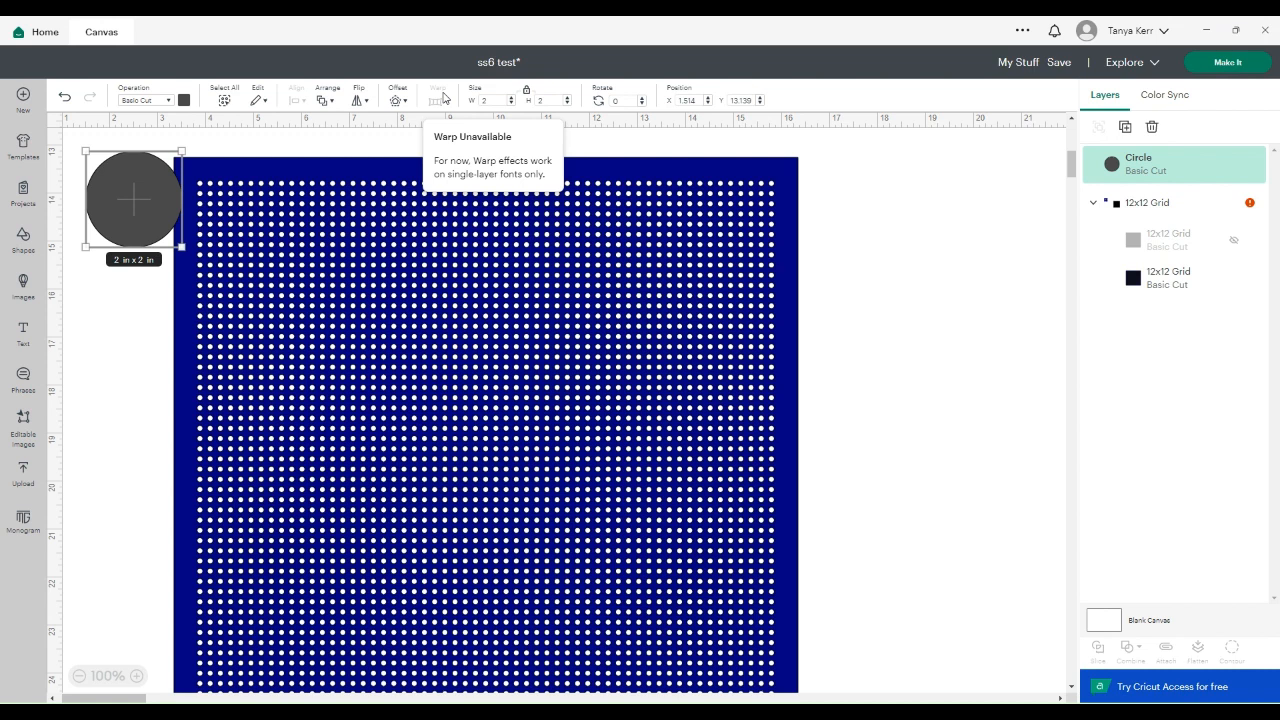
{"action": "left_click", "coordinate": [492, 100]}
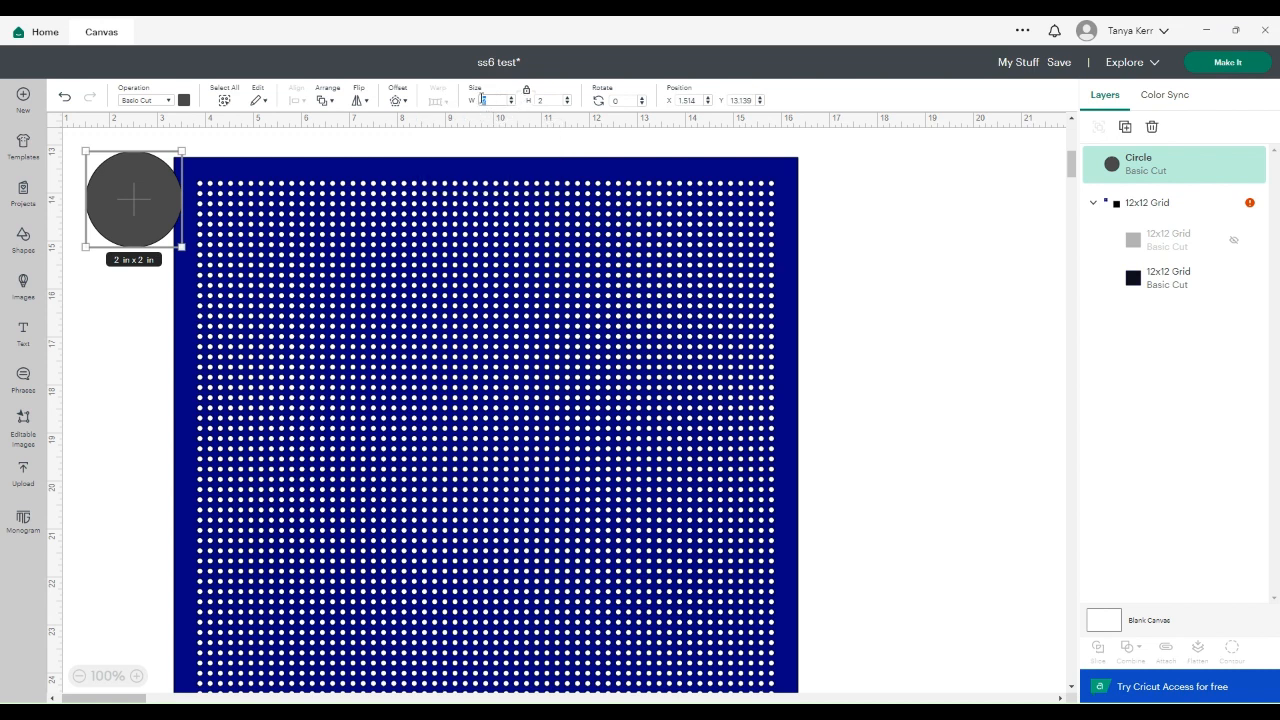
{"action": "type", "text": "3"}
{"action": "type", "text": ".075"}
{"action": "key", "text": "Return"}
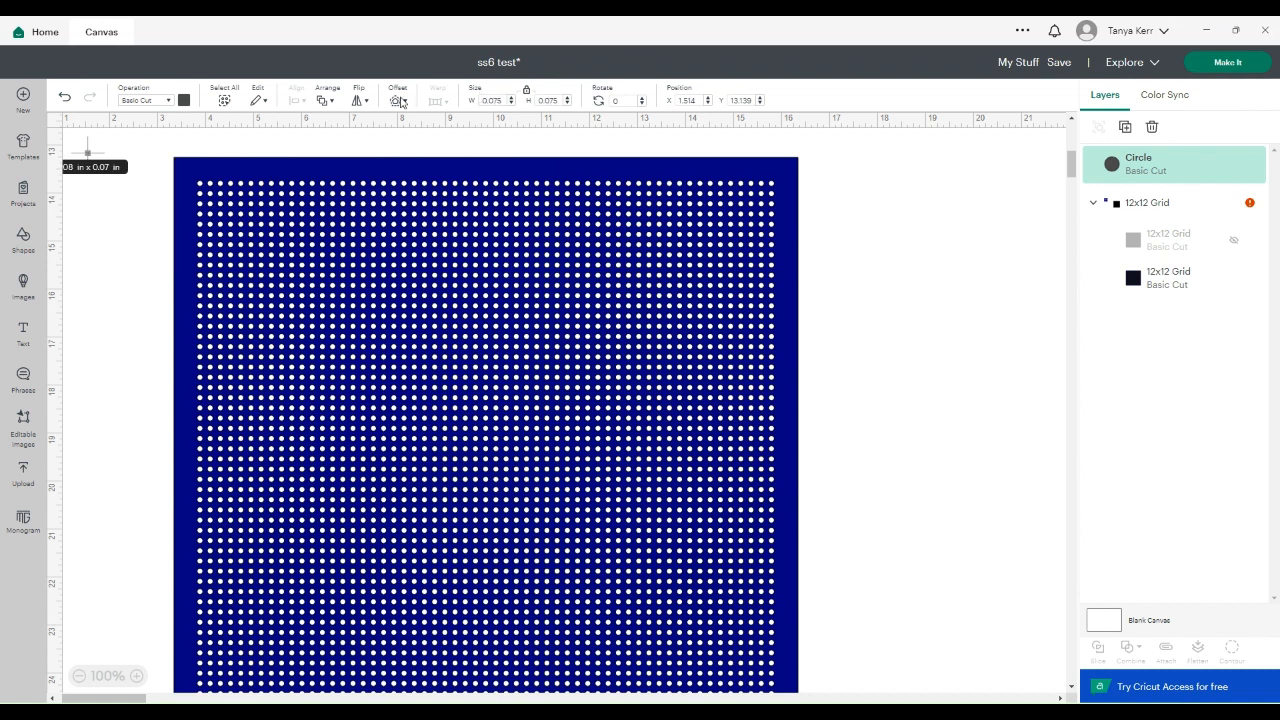
{"action": "left_click", "coordinate": [91, 197]}
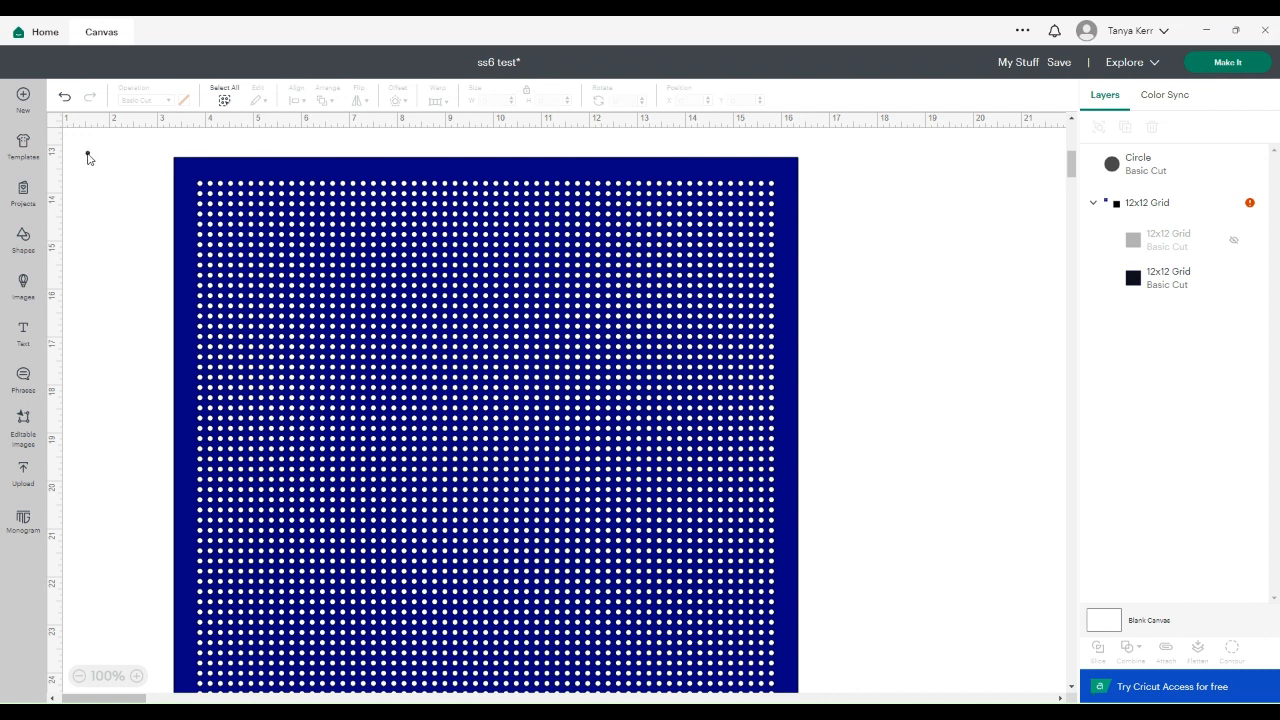
Colour the small circle red and place it in the grid's margin just above the first hole of the top row
{"action": "left_click", "coordinate": [88, 155]}
{"action": "left_click", "coordinate": [183, 100]}
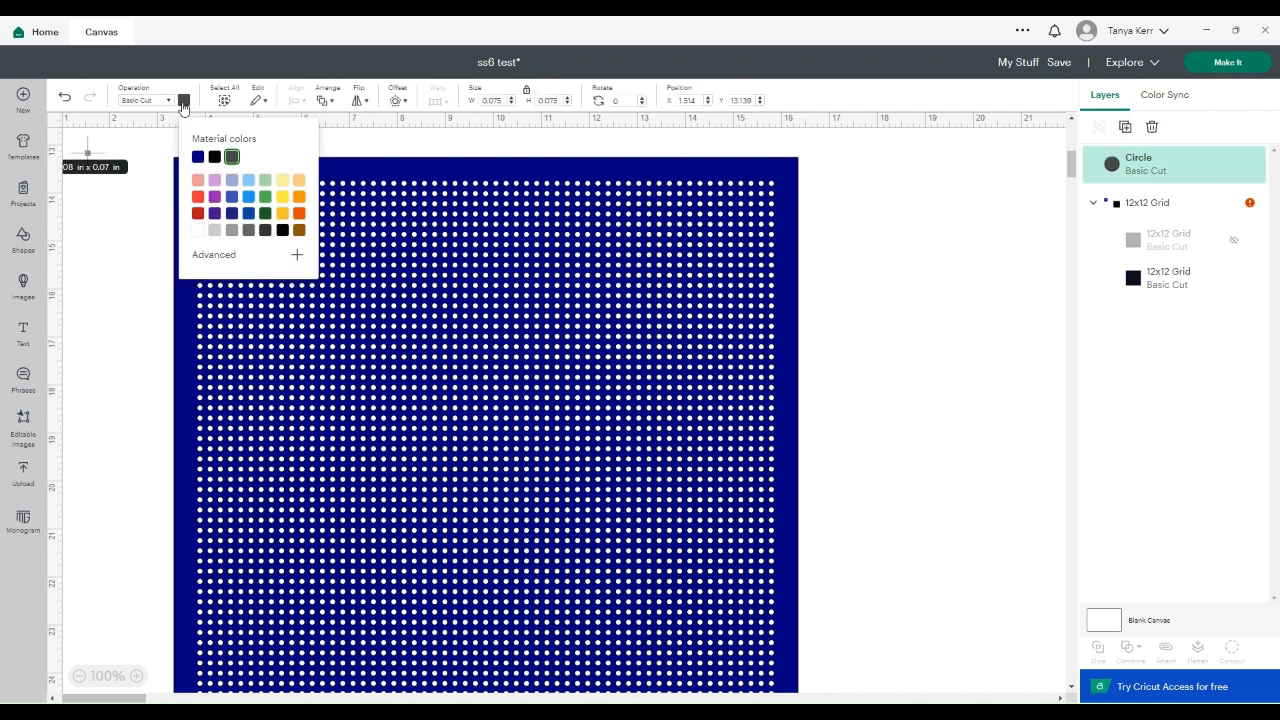
{"action": "left_click", "coordinate": [197, 196]}
{"action": "left_click", "coordinate": [114, 247]}
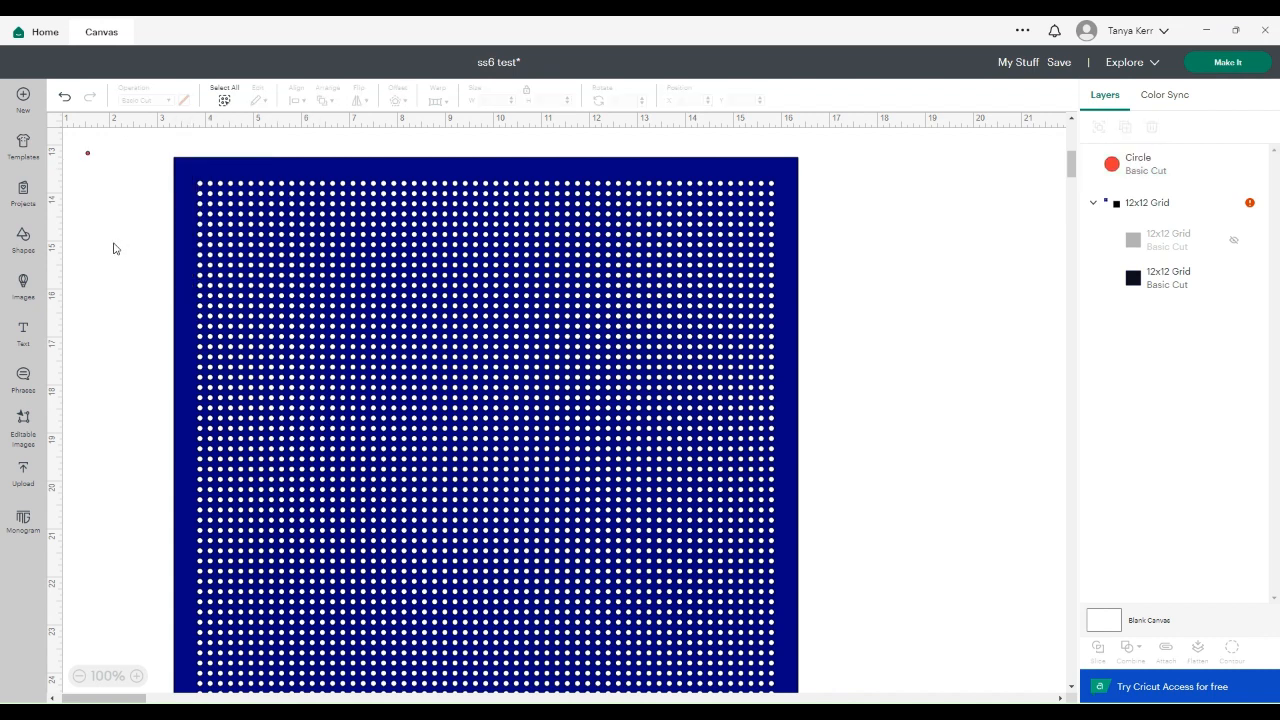
{"action": "left_click_drag", "start_coordinate": [89, 157], "coordinate": [200, 178]}
{"action": "left_click", "coordinate": [129, 349]}
Scale the grid down to about 8.13 in square, keeping its first hole aligned directly beneath the red circle
{"action": "left_click", "coordinate": [137, 676]}
{"action": "left_click", "coordinate": [137, 676]}
{"action": "left_click", "coordinate": [137, 676]}
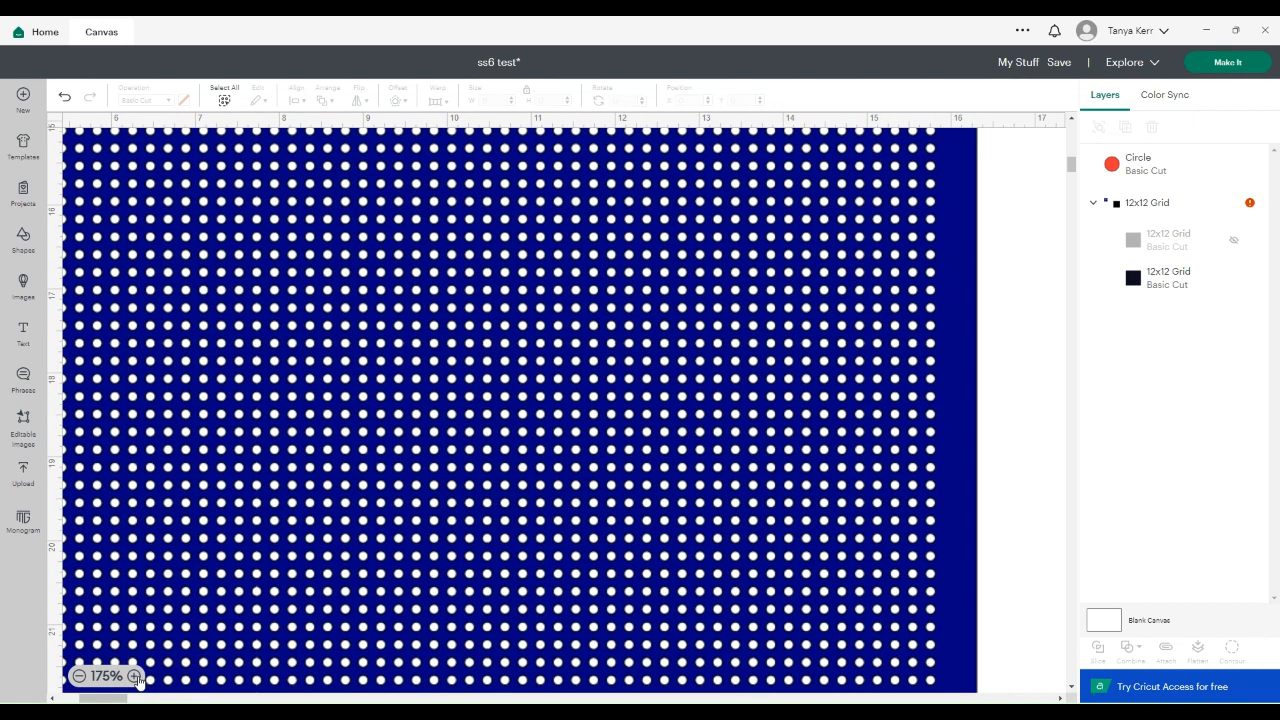
{"action": "left_click", "coordinate": [135, 676]}
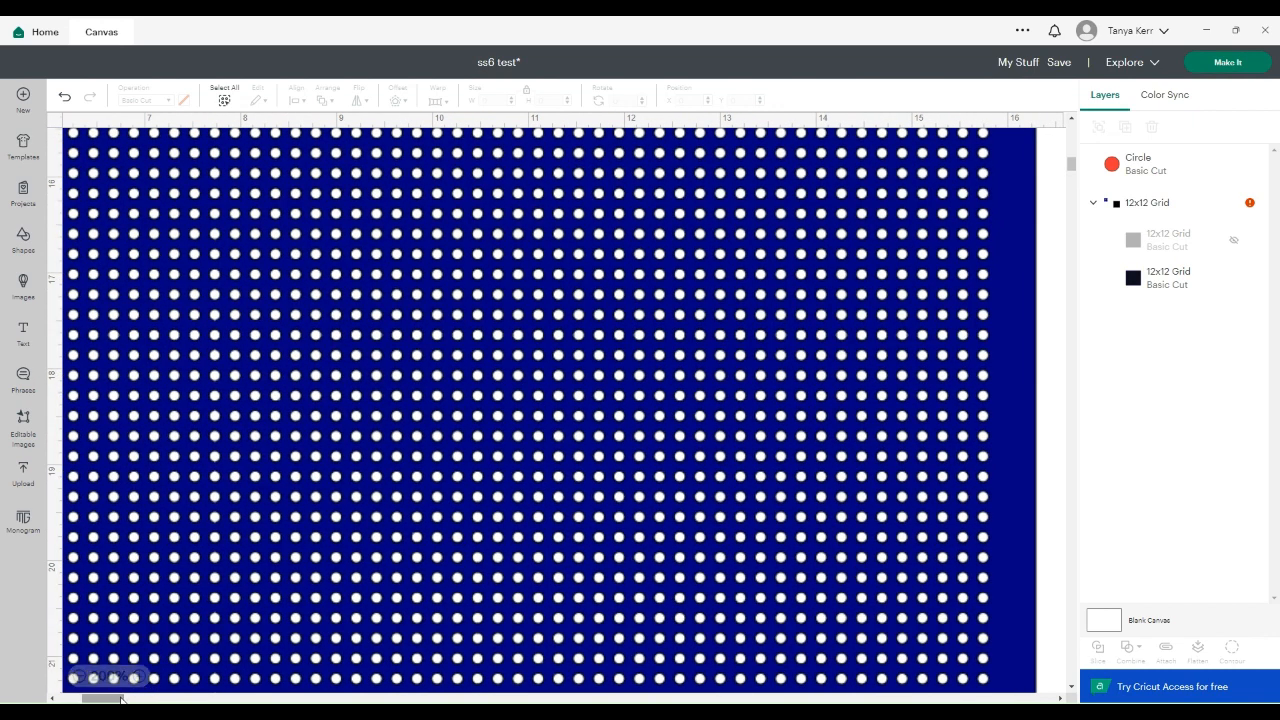
{"action": "left_click_drag", "start_coordinate": [119, 699], "coordinate": [98, 700]}
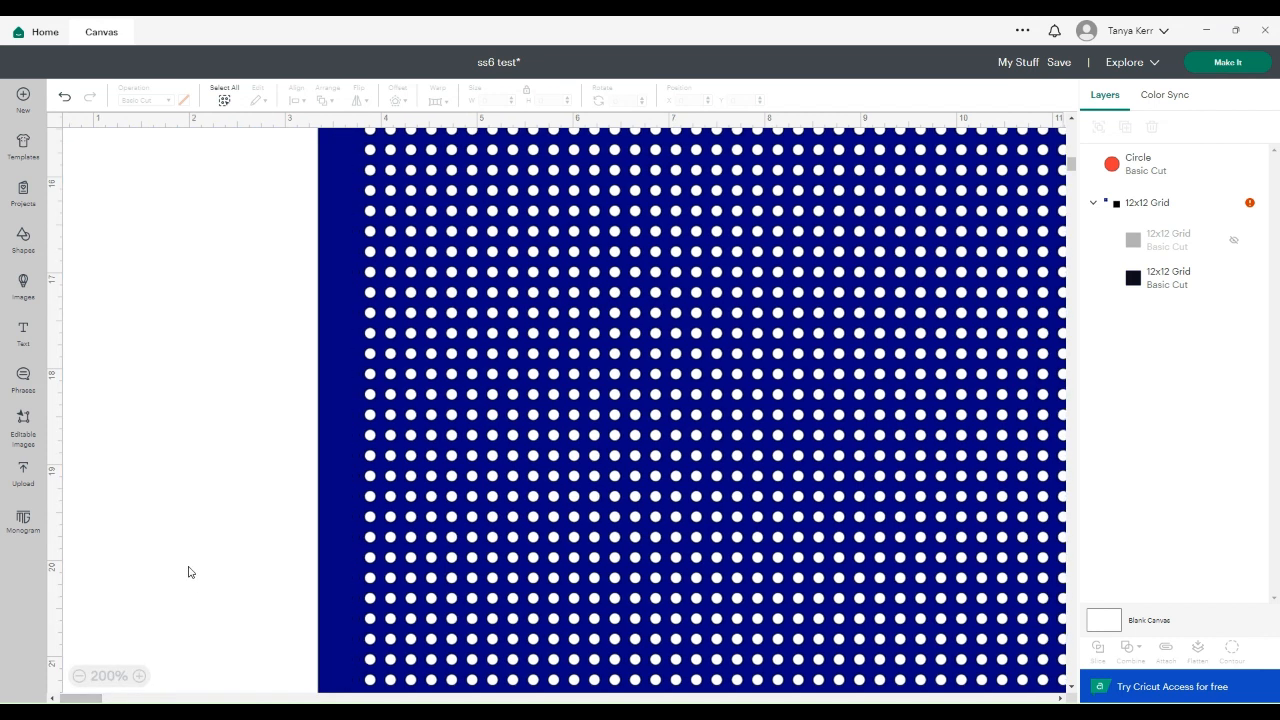
{"action": "scroll", "coordinate": [198, 520], "scroll_direction": "up", "scroll_amount": 5}
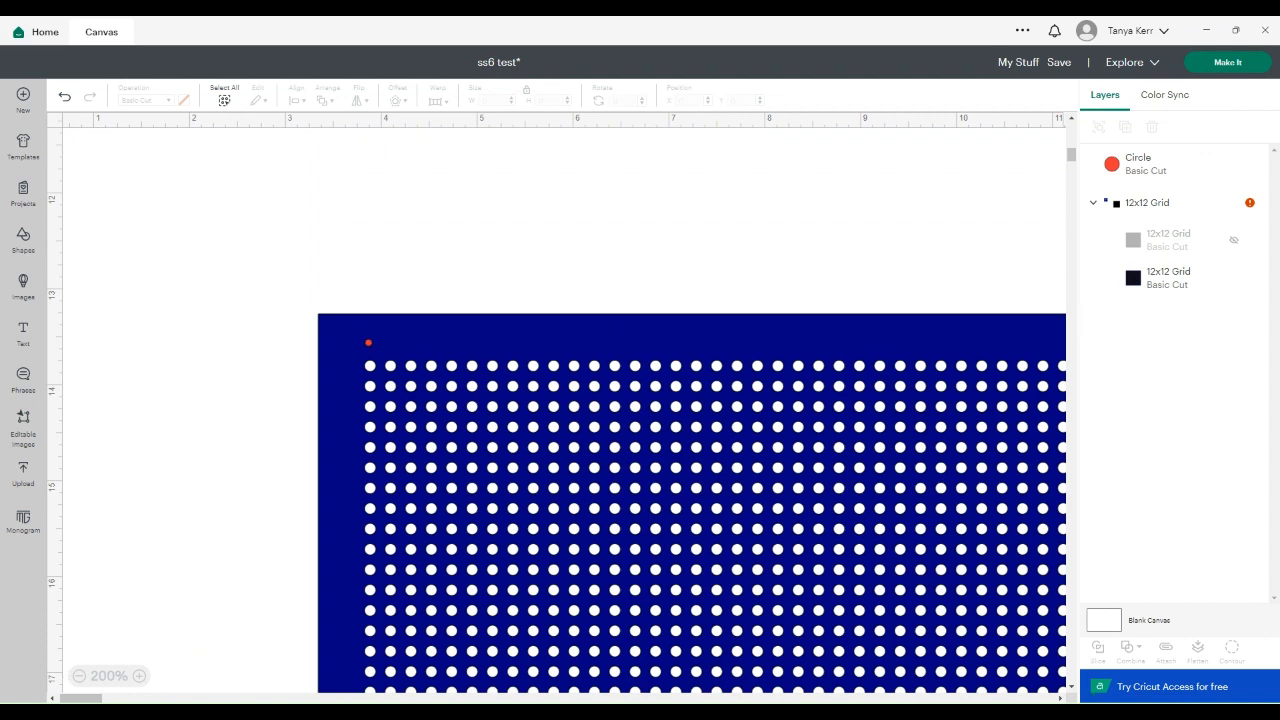
{"action": "left_click", "coordinate": [139, 676]}
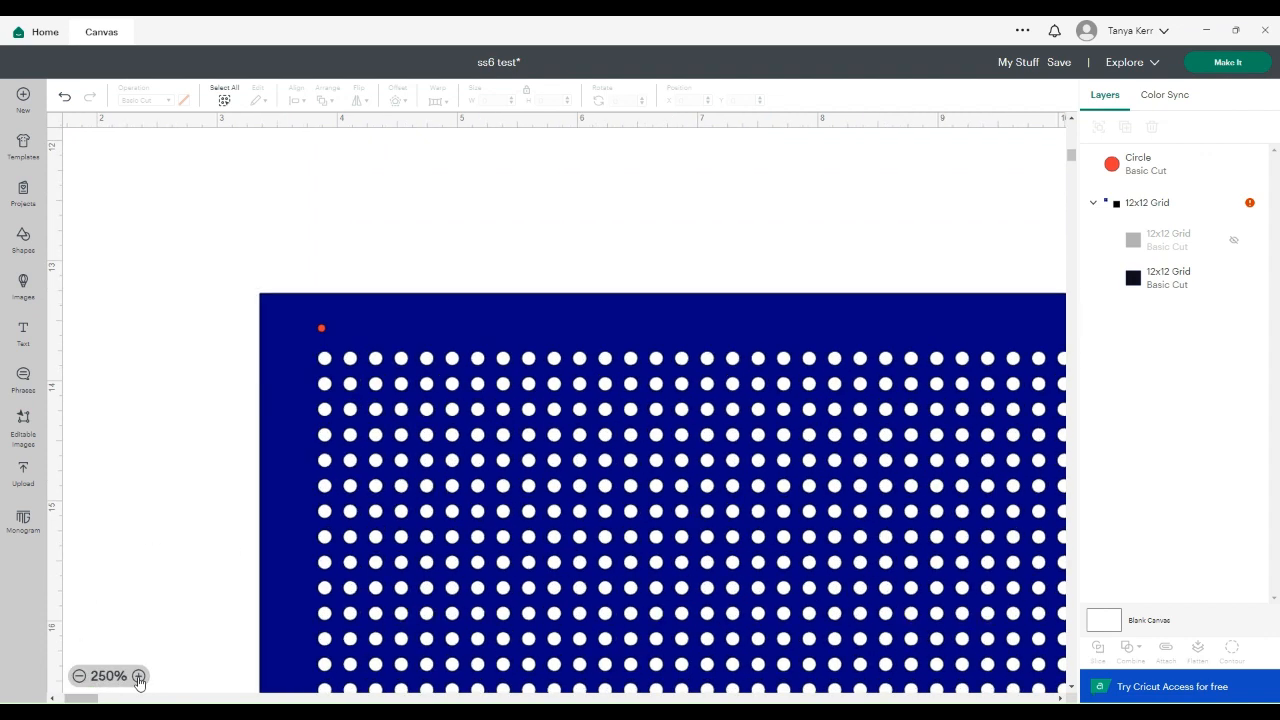
{"action": "left_click", "coordinate": [139, 676]}
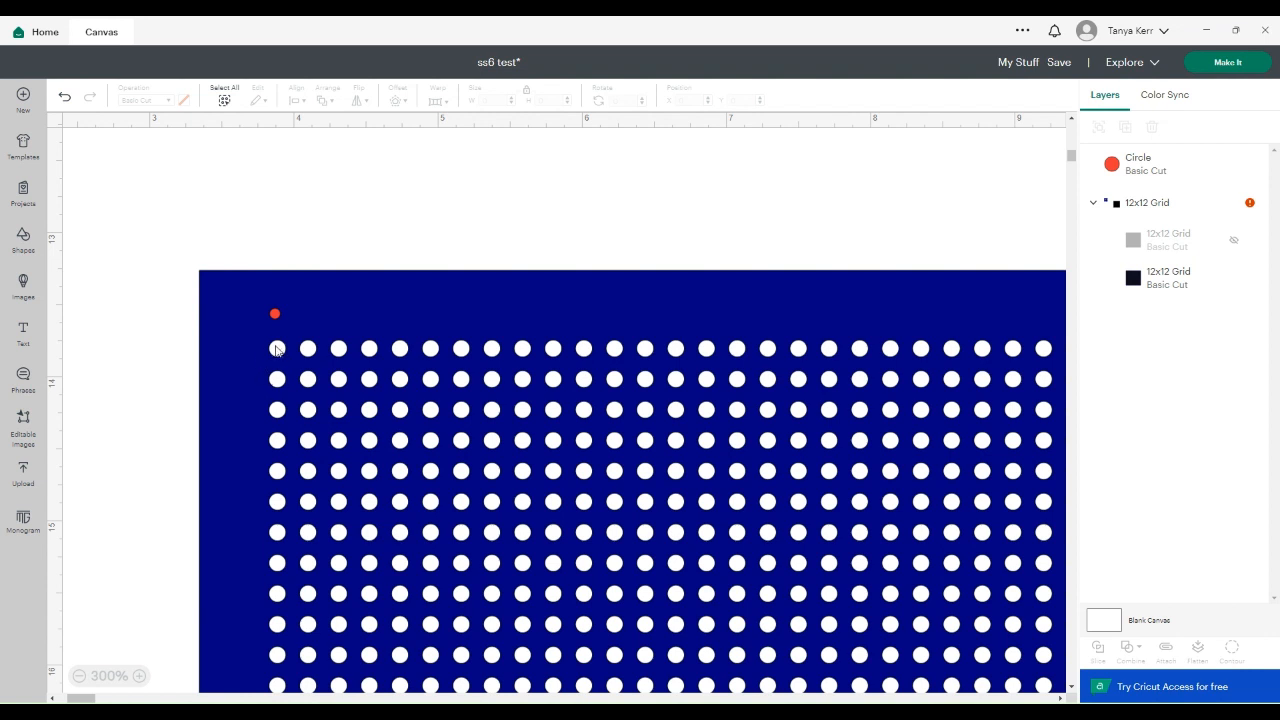
{"action": "left_click", "coordinate": [363, 295]}
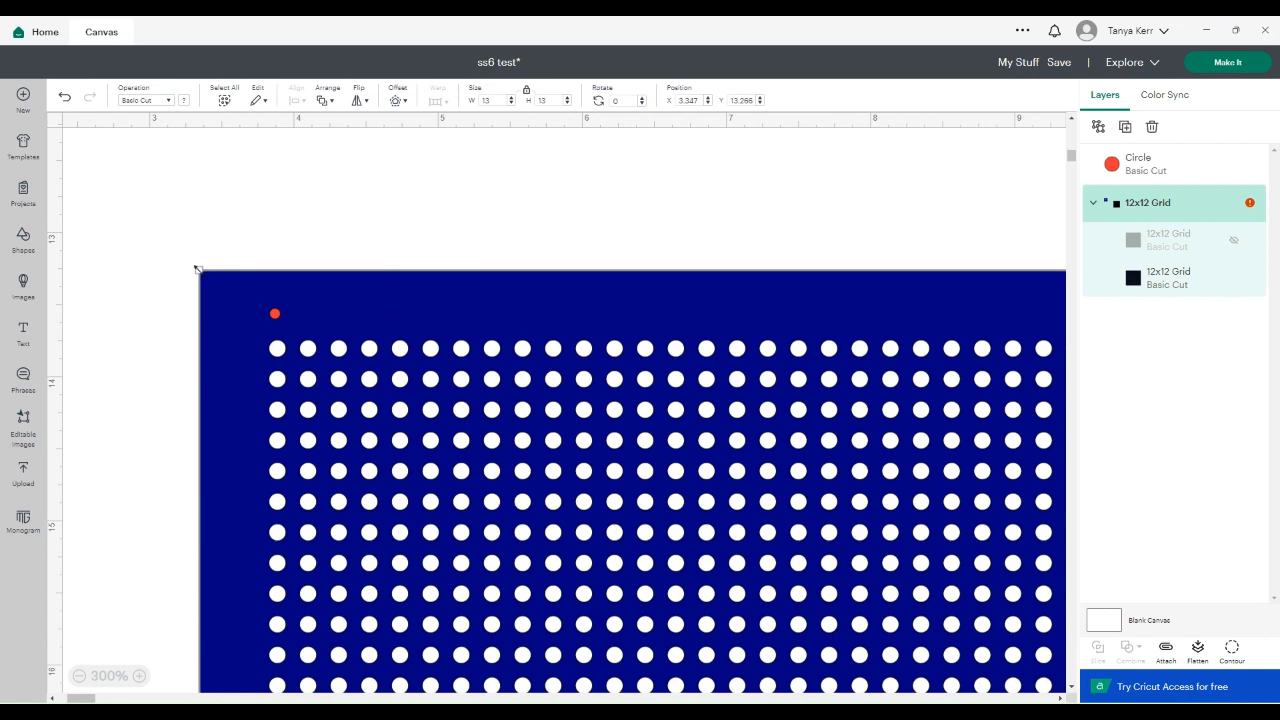
{"action": "left_click_drag", "start_coordinate": [197, 270], "coordinate": [549, 620]}
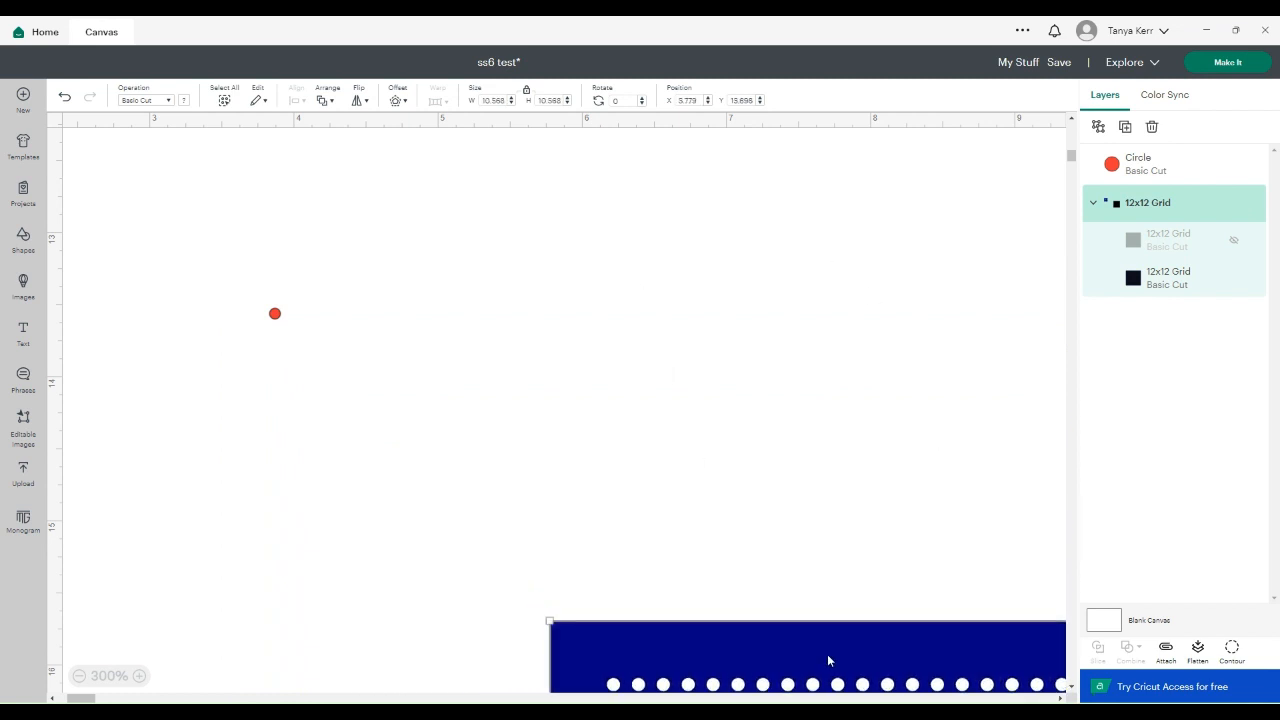
{"action": "left_click_drag", "start_coordinate": [827, 655], "coordinate": [489, 304]}
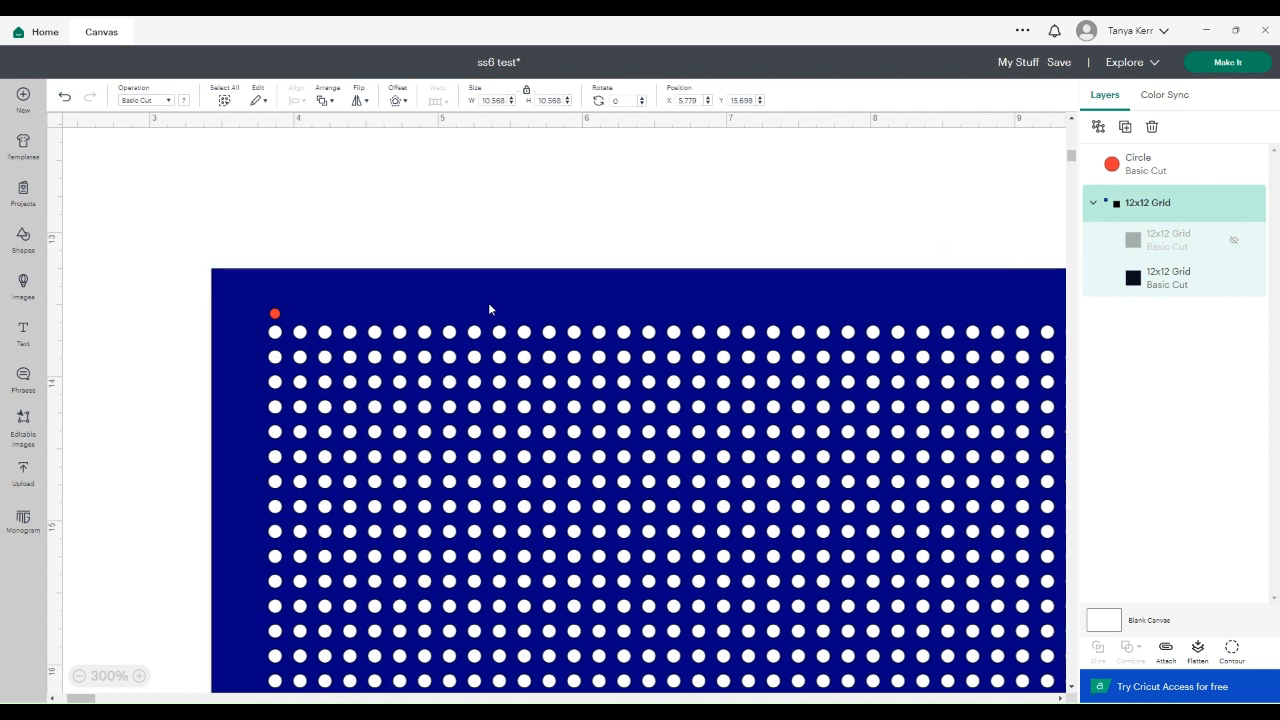
{"action": "left_click_drag", "start_coordinate": [489, 304], "coordinate": [489, 304]}
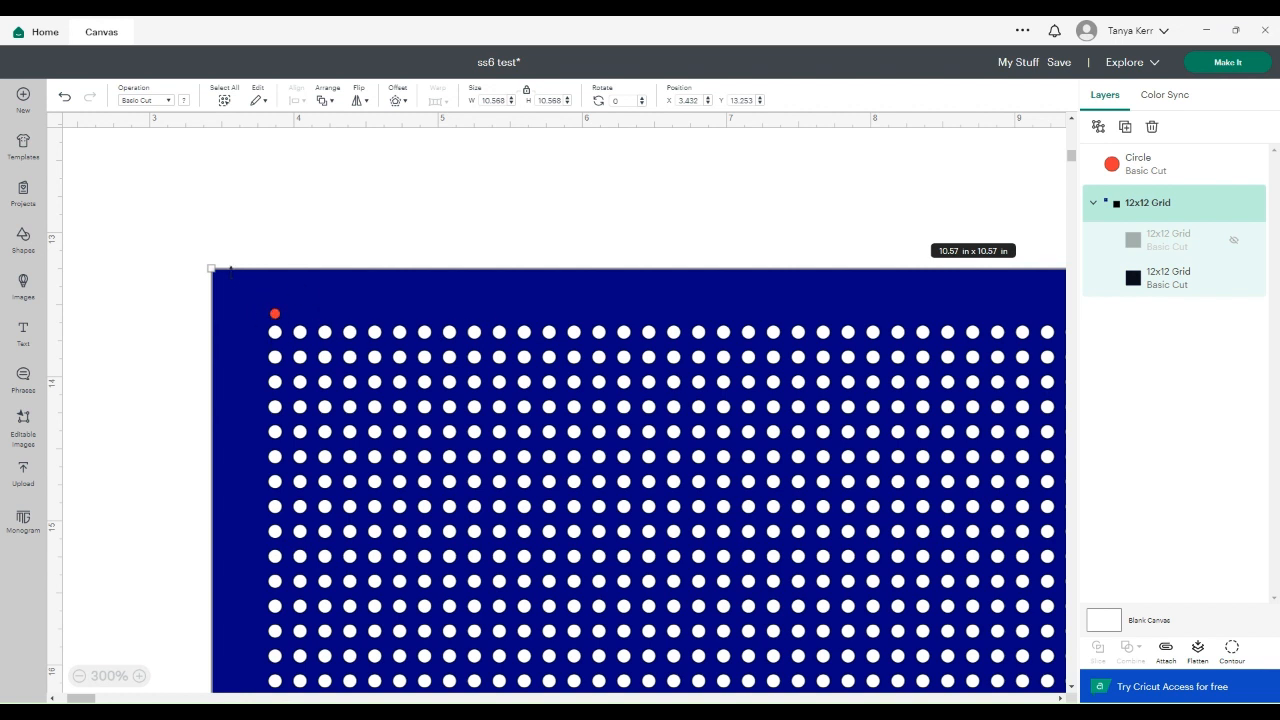
{"action": "left_click_drag", "start_coordinate": [210, 268], "coordinate": [320, 314]}
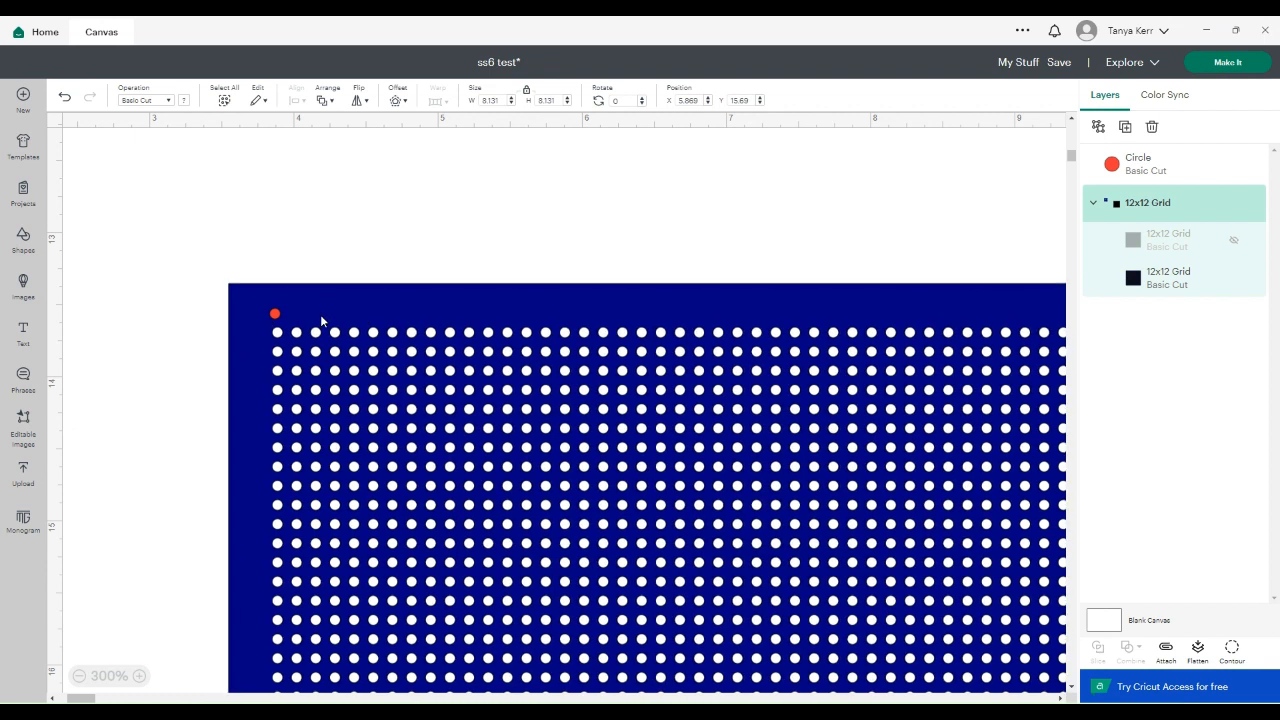
Lay the red circle over the grid's first hole to compare their sizes, and move it back just above the hole
{"action": "scroll", "coordinate": [320, 314], "scroll_direction": "up", "scroll_amount": 2}
{"action": "left_click", "coordinate": [137, 272]}
{"action": "left_click_drag", "start_coordinate": [138, 277], "coordinate": [138, 297]}
{"action": "left_click", "coordinate": [189, 193]}
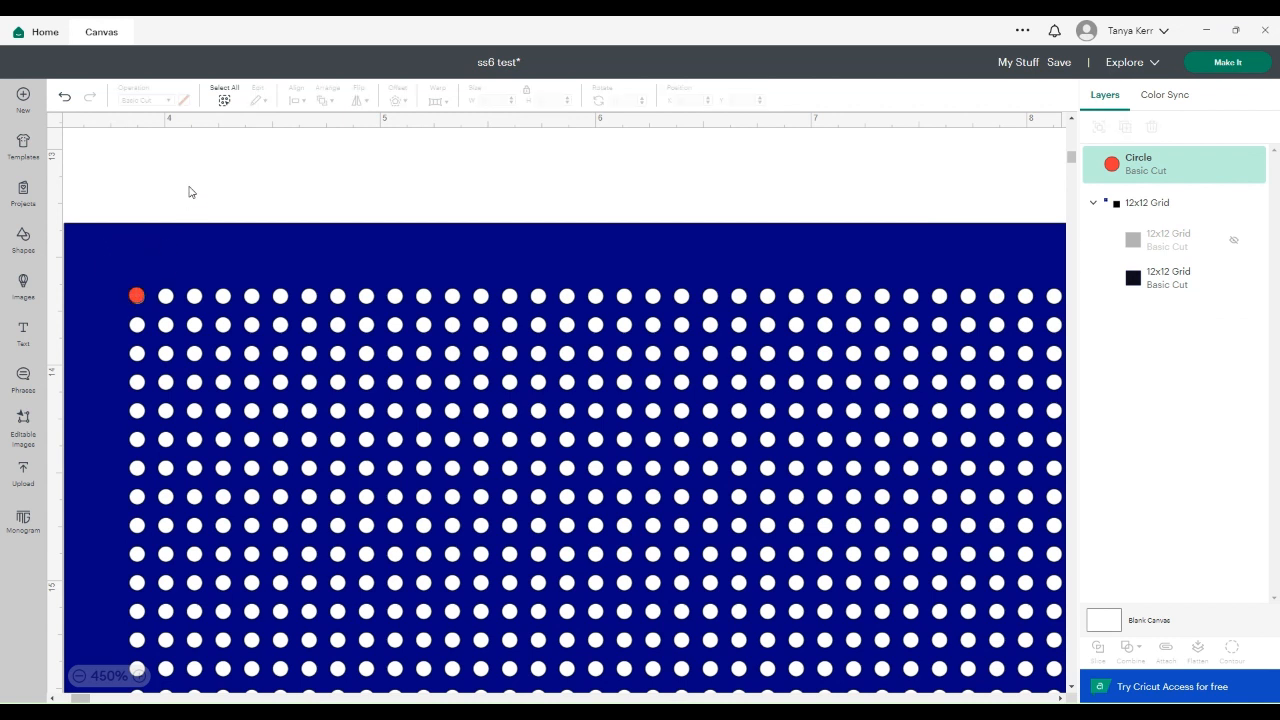
{"action": "left_click", "coordinate": [137, 296]}
{"action": "left_click_drag", "start_coordinate": [137, 296], "coordinate": [136, 277]}
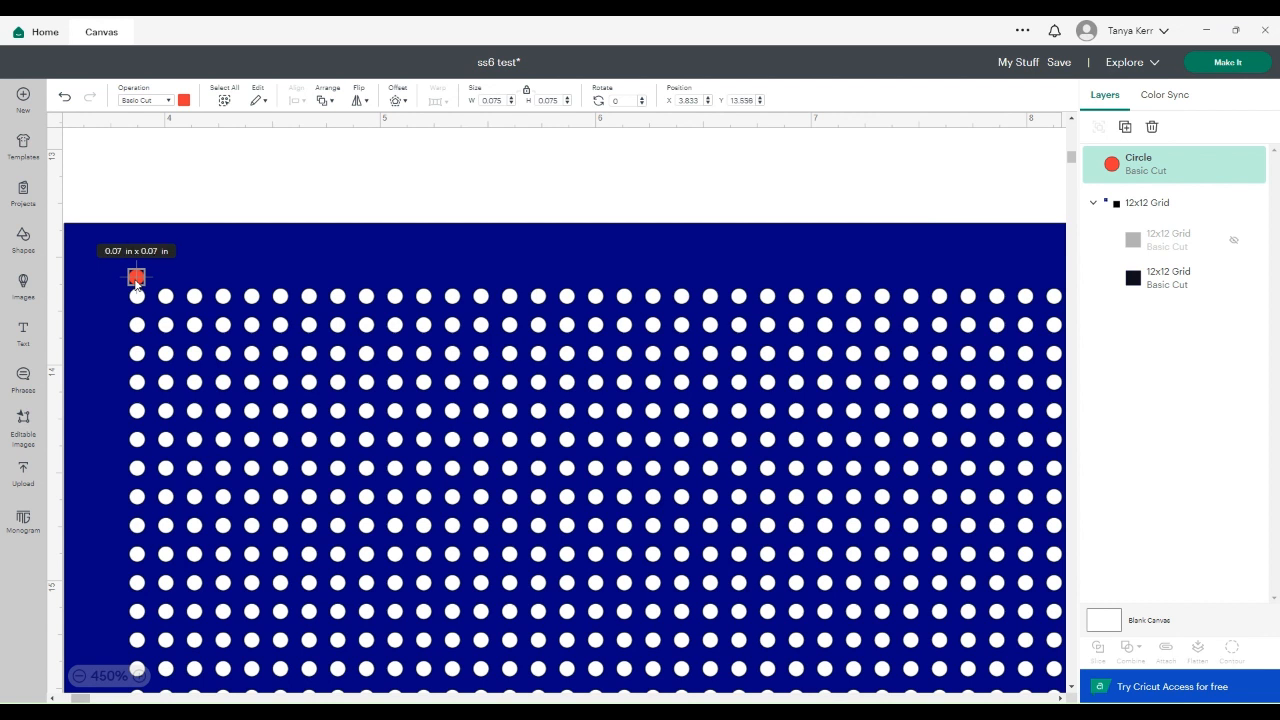
Enlarge the grid slightly to about 8.32 in square so its holes match the red circle
{"action": "left_click", "coordinate": [395, 257]}
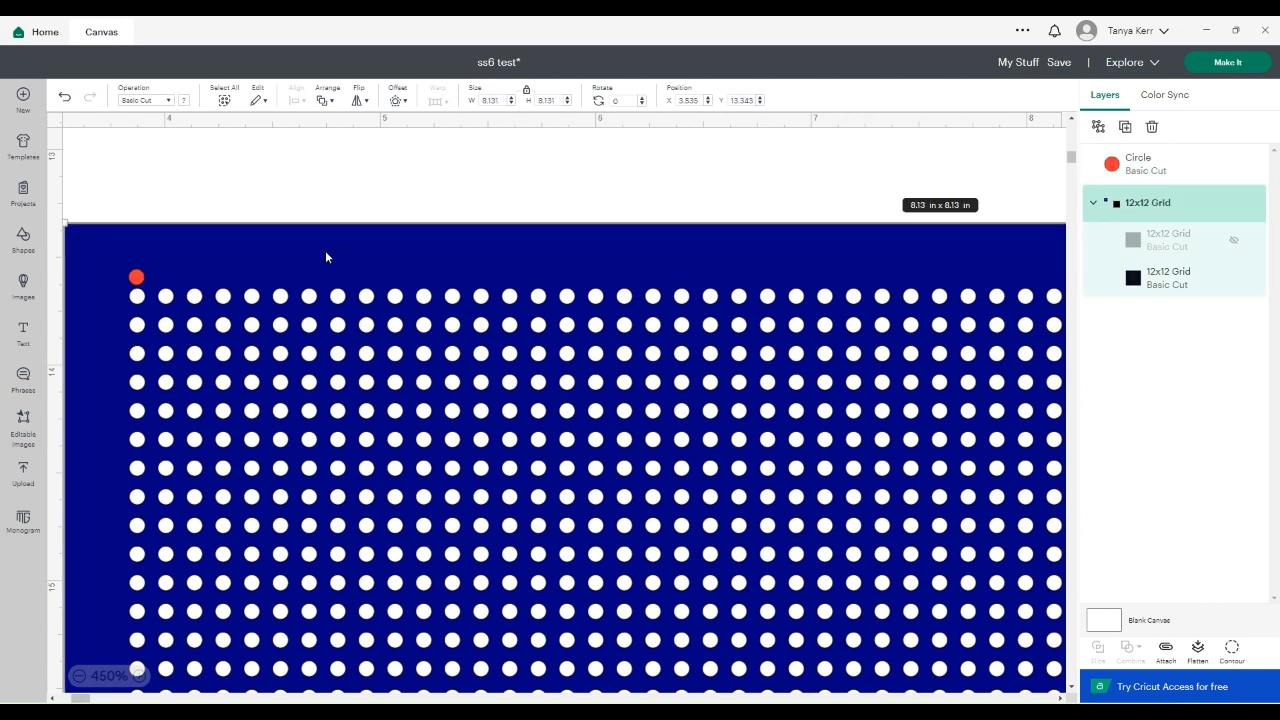
{"action": "left_click_drag", "start_coordinate": [331, 265], "coordinate": [330, 266]}
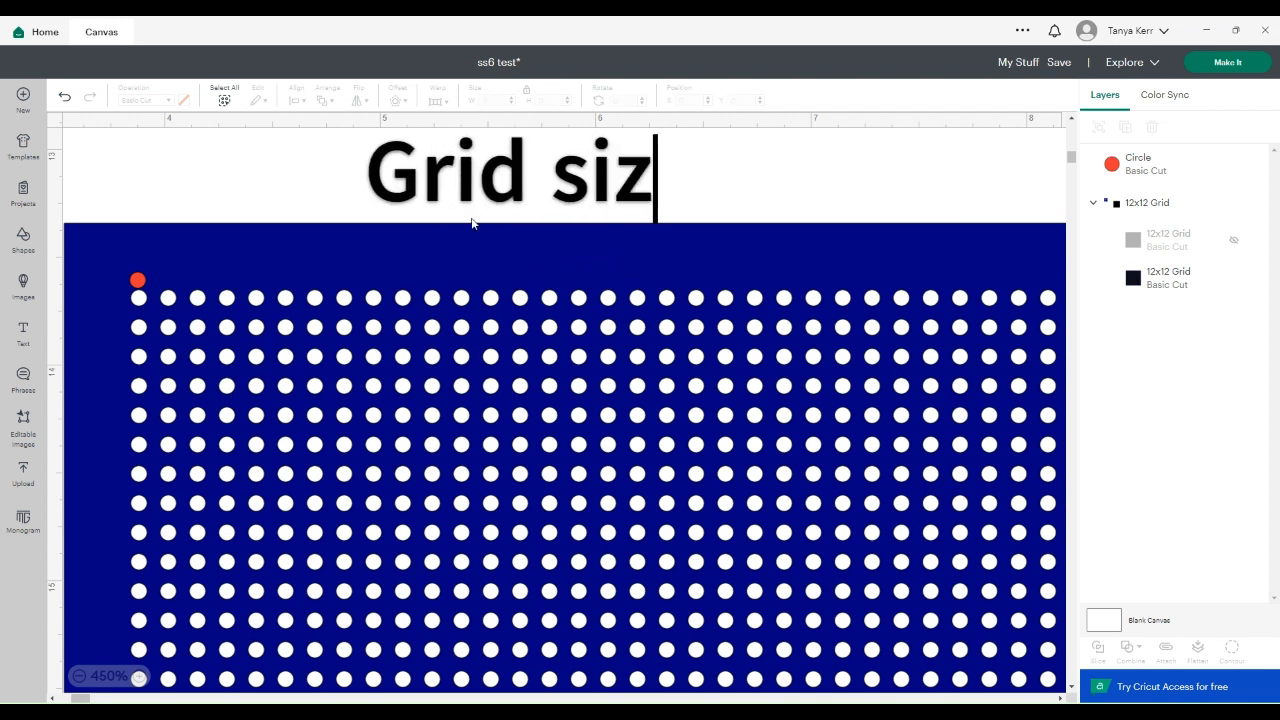
{"action": "left_click", "coordinate": [462, 249]}
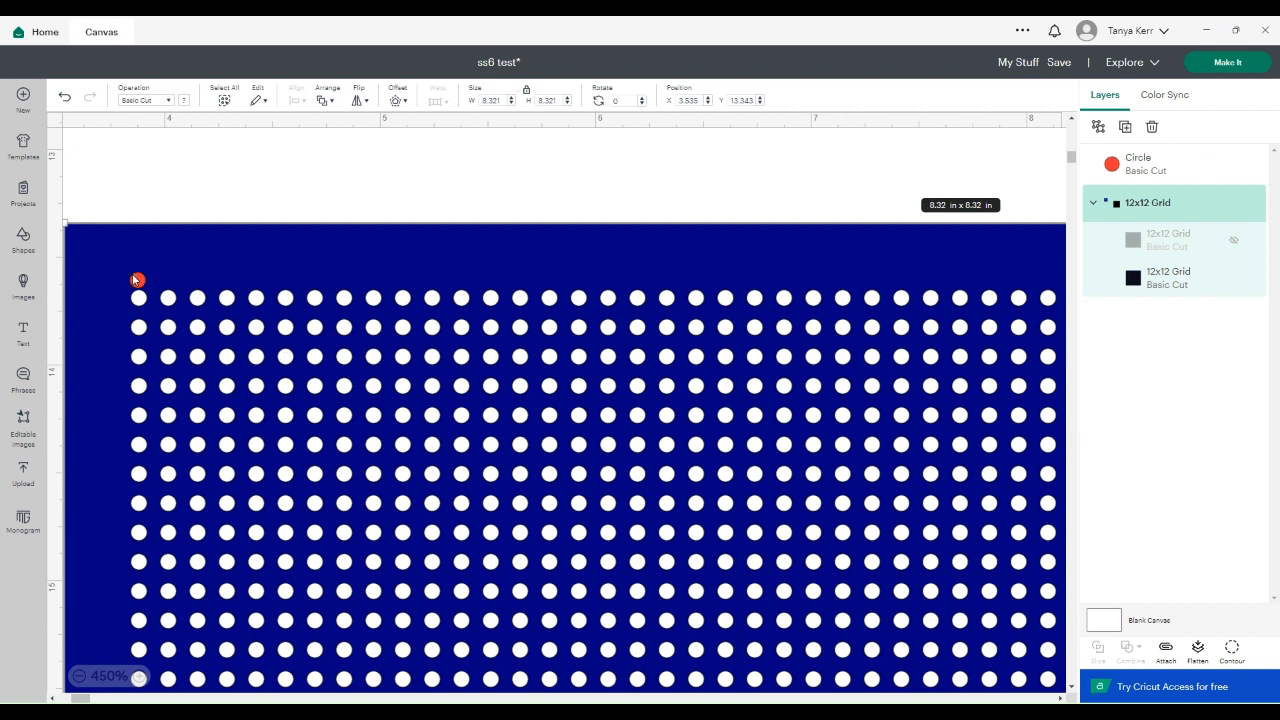
Move the red circle off the grid and reposition the grid at about X 1.83, Y 10.66
{"action": "left_click_drag", "start_coordinate": [138, 297], "coordinate": [148, 366]}
{"action": "left_click_drag", "start_coordinate": [137, 281], "coordinate": [147, 181]}
{"action": "left_click_drag", "start_coordinate": [292, 305], "coordinate": [314, 243]}
{"action": "scroll", "coordinate": [929, 434], "scroll_direction": "down", "scroll_amount": 5}
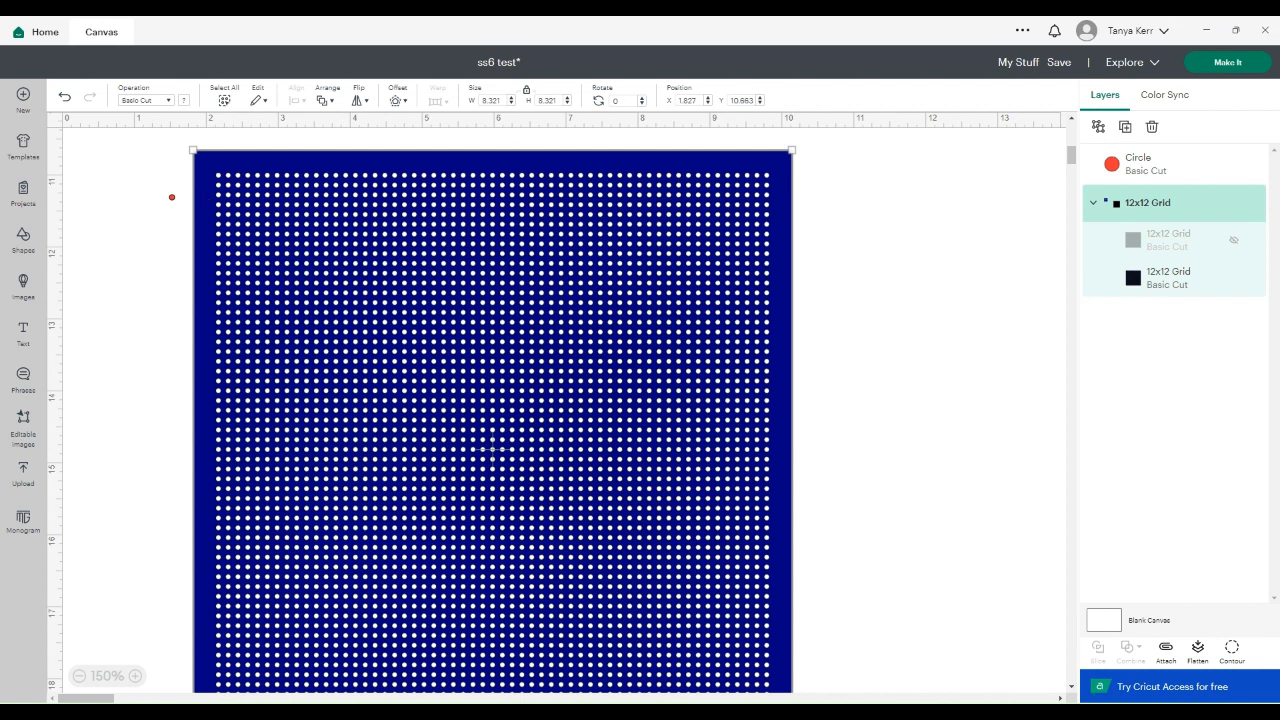
Insert a heart shape and place it over the grid's upper-left area at about X 2.51, Y 11.31
{"action": "left_click", "coordinate": [21, 243]}
{"action": "left_click", "coordinate": [86, 273]}
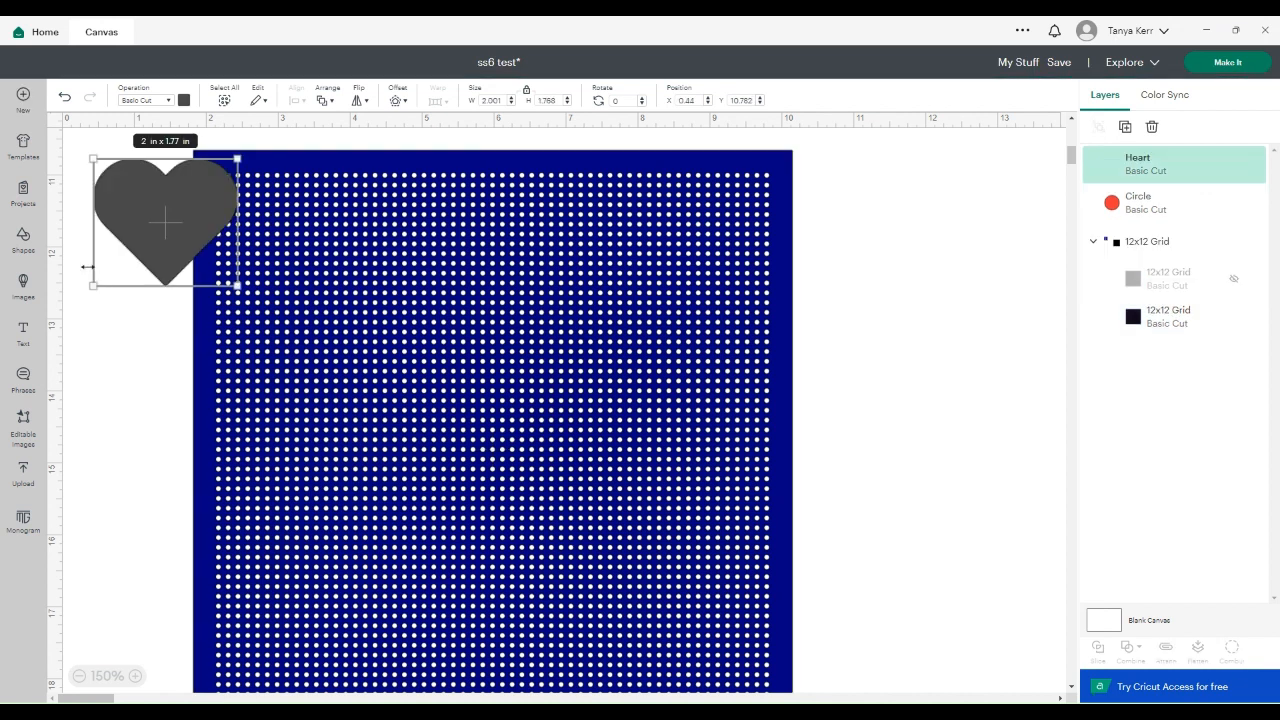
{"action": "left_click_drag", "start_coordinate": [160, 262], "coordinate": [311, 304]}
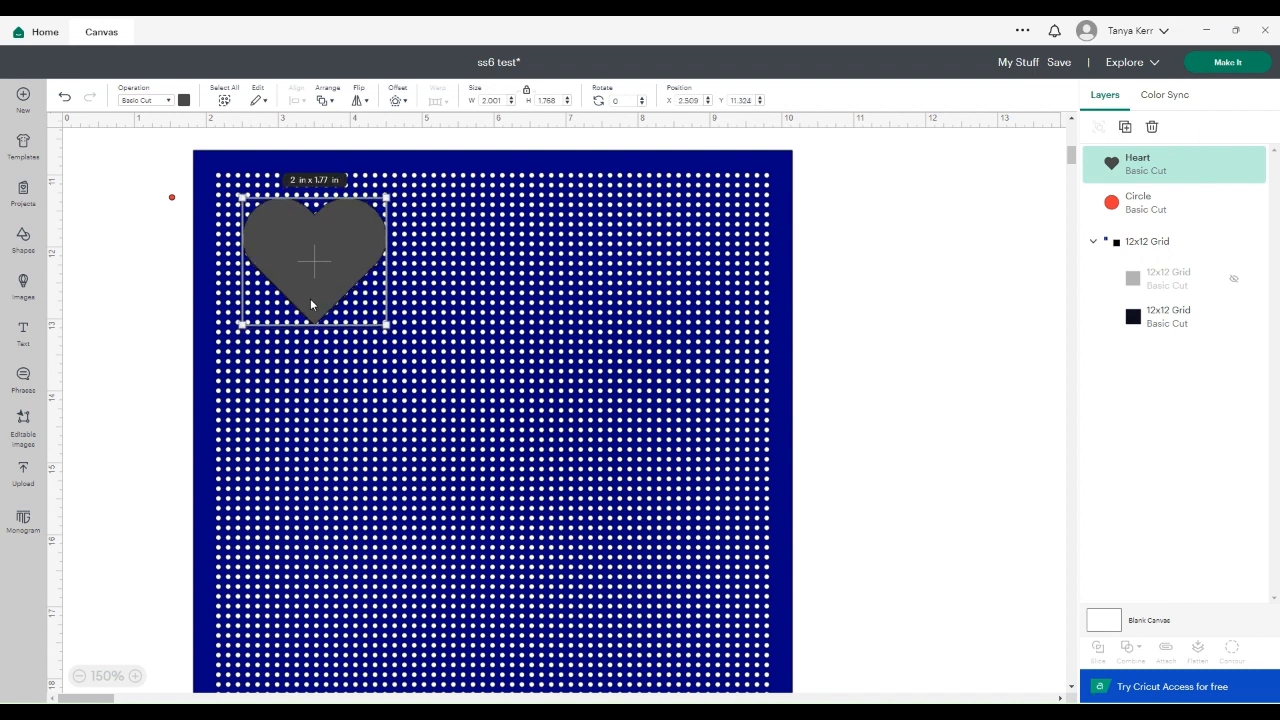
{"action": "left_click", "coordinate": [962, 341]}
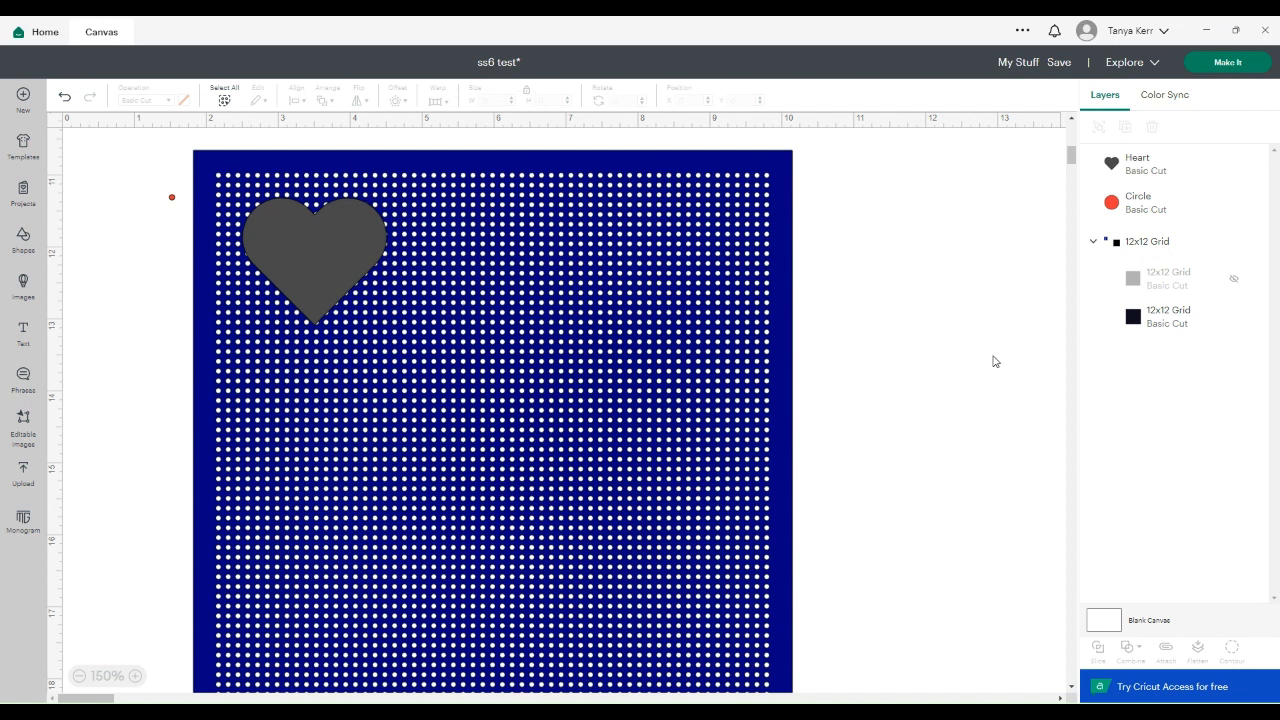
{"action": "left_click_drag", "start_coordinate": [331, 289], "coordinate": [331, 290]}
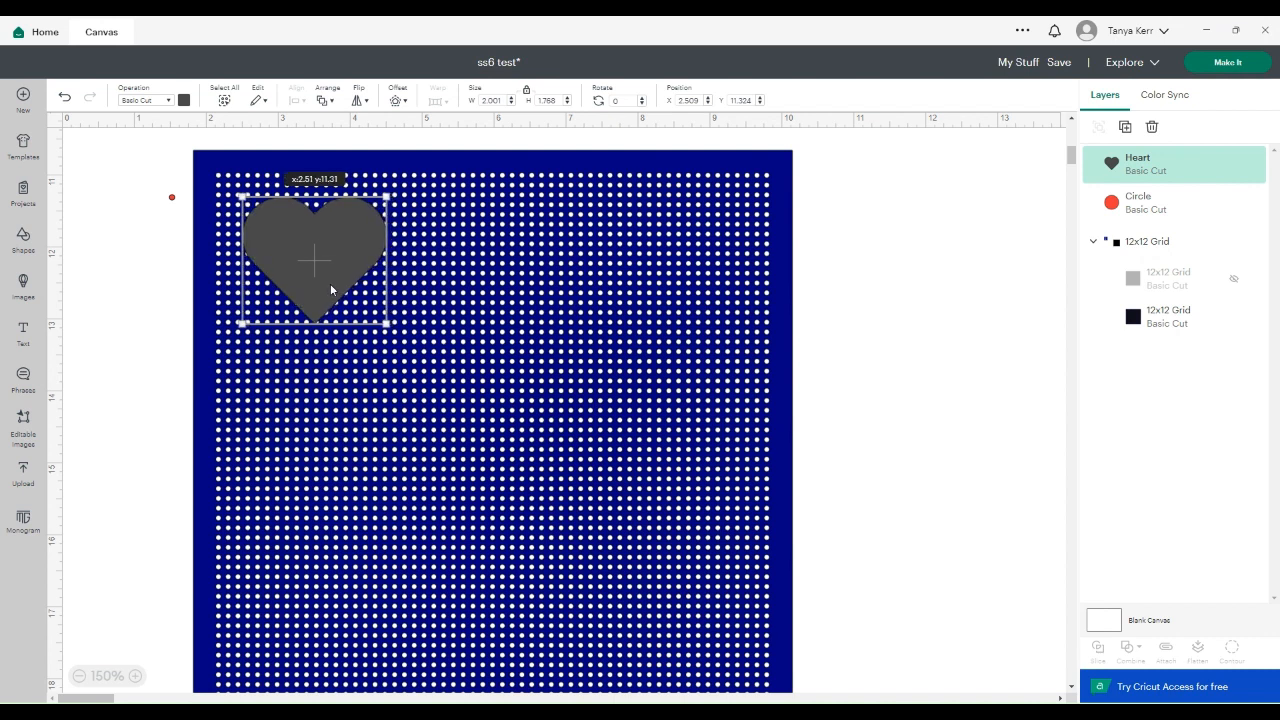
Enlarge the heart to about 2.04 in wide and slice it with the rhinestone grid
{"action": "left_click_drag", "start_coordinate": [331, 289], "coordinate": [331, 289]}
{"action": "left_click_drag", "start_coordinate": [386, 323], "coordinate": [389, 327]}
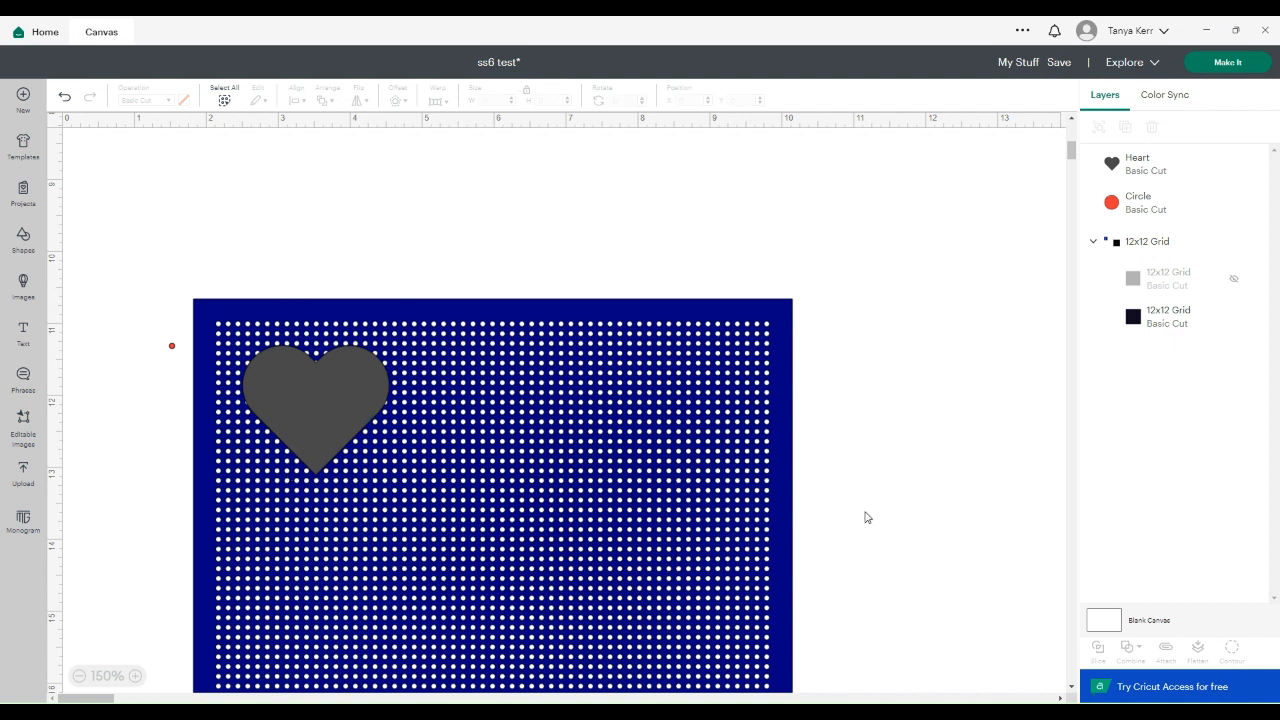
{"action": "left_click", "coordinate": [342, 316]}
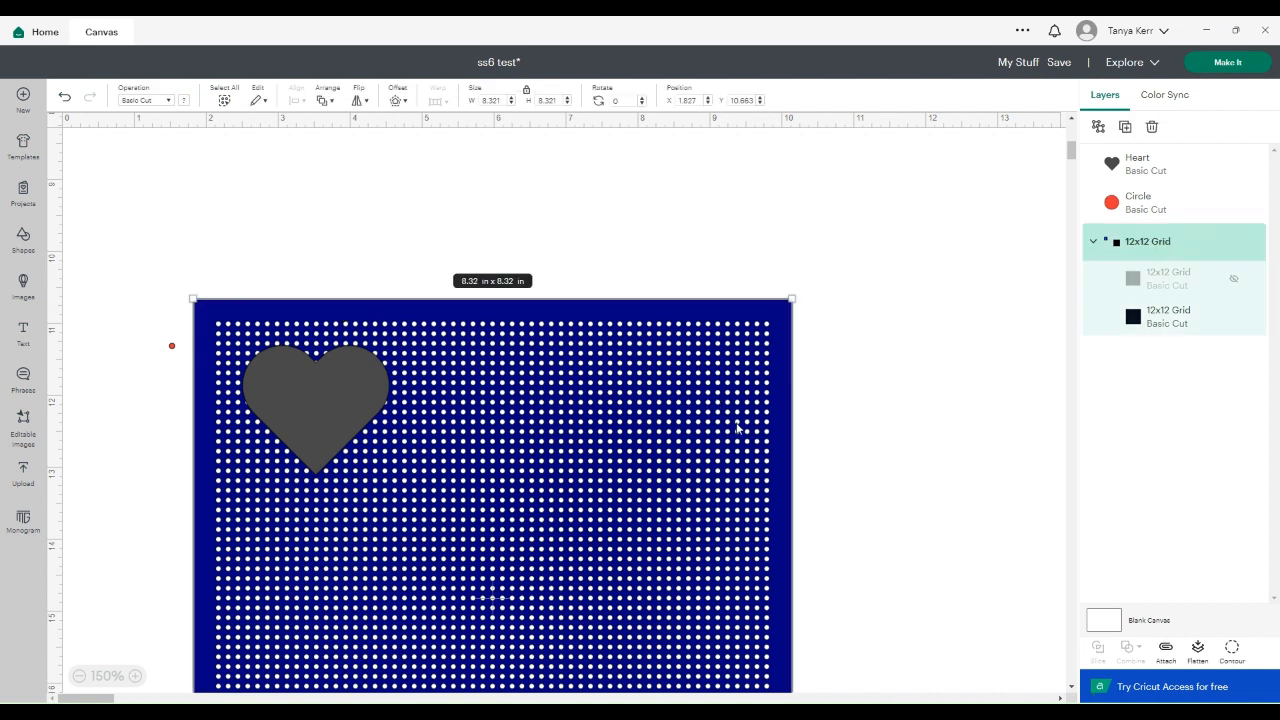
{"action": "left_click", "coordinate": [324, 438], "text": "shift"}
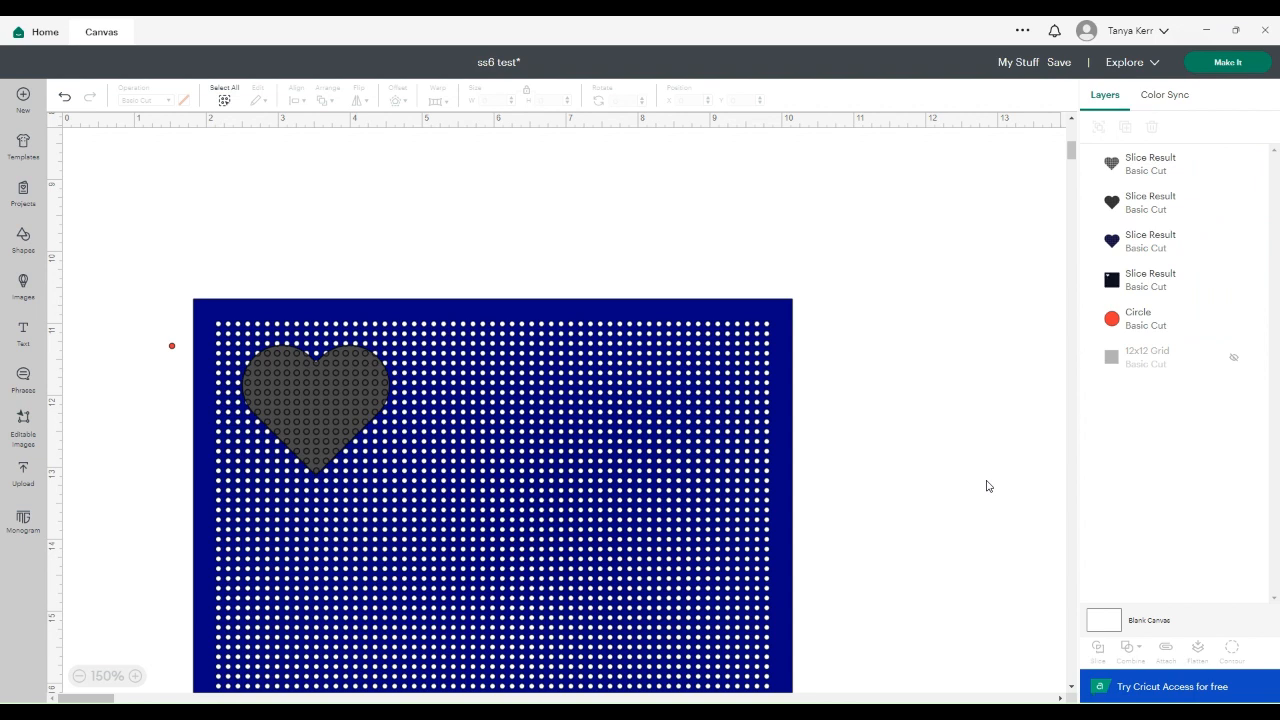
Move the sliced heart of dots clear of the grid, and delete the leftover grid and the two perforated heart pieces
{"action": "left_click_drag", "start_coordinate": [317, 420], "coordinate": [924, 347]}
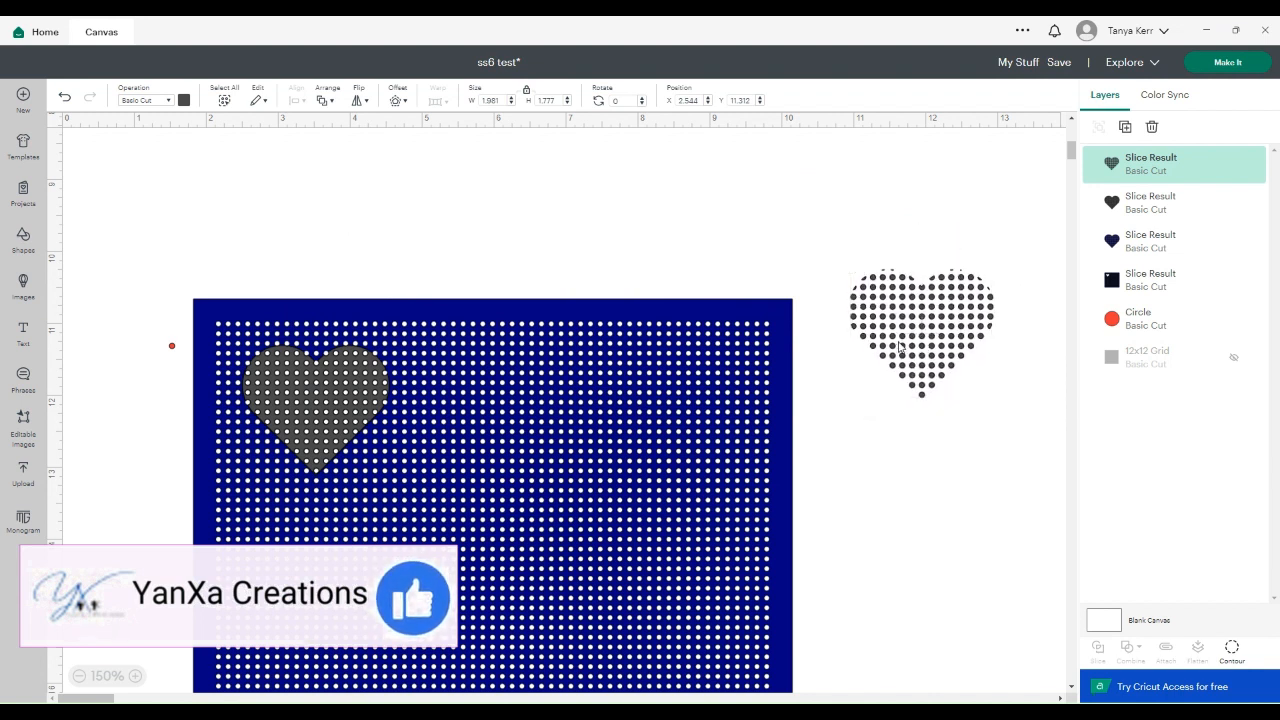
{"action": "left_click", "coordinate": [690, 320]}
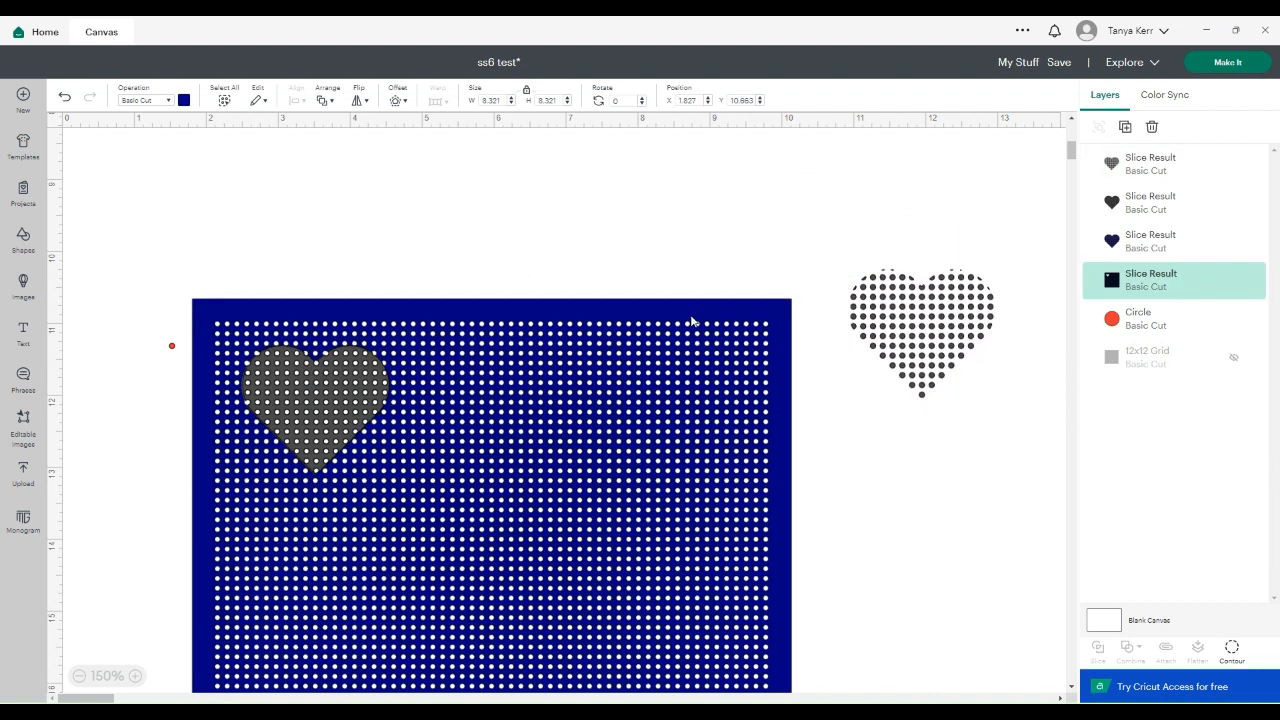
{"action": "key", "text": "Delete"}
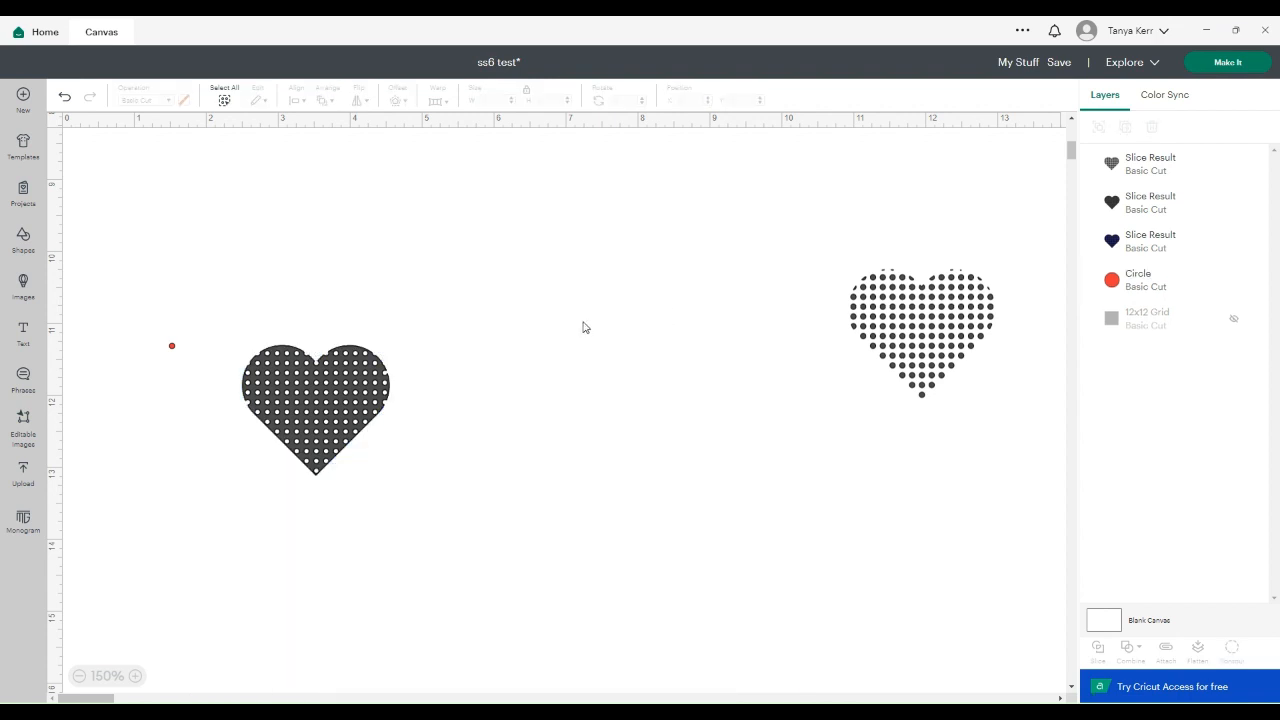
{"action": "left_click", "coordinate": [347, 418]}
{"action": "key", "text": "Delete"}
{"action": "left_click", "coordinate": [347, 418]}
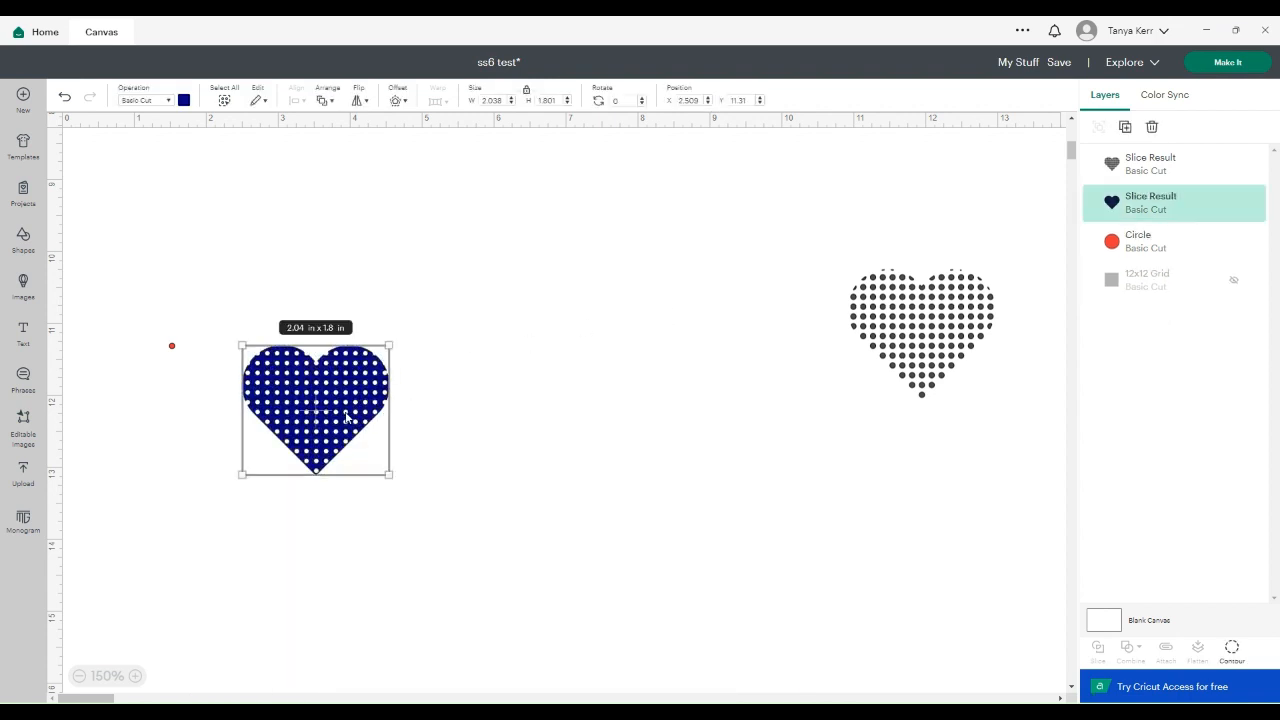
{"action": "key", "text": "Delete"}
Reposition the heart of dots at about X 5.82, Y 10.94
{"action": "left_click_drag", "start_coordinate": [912, 348], "coordinate": [568, 343]}
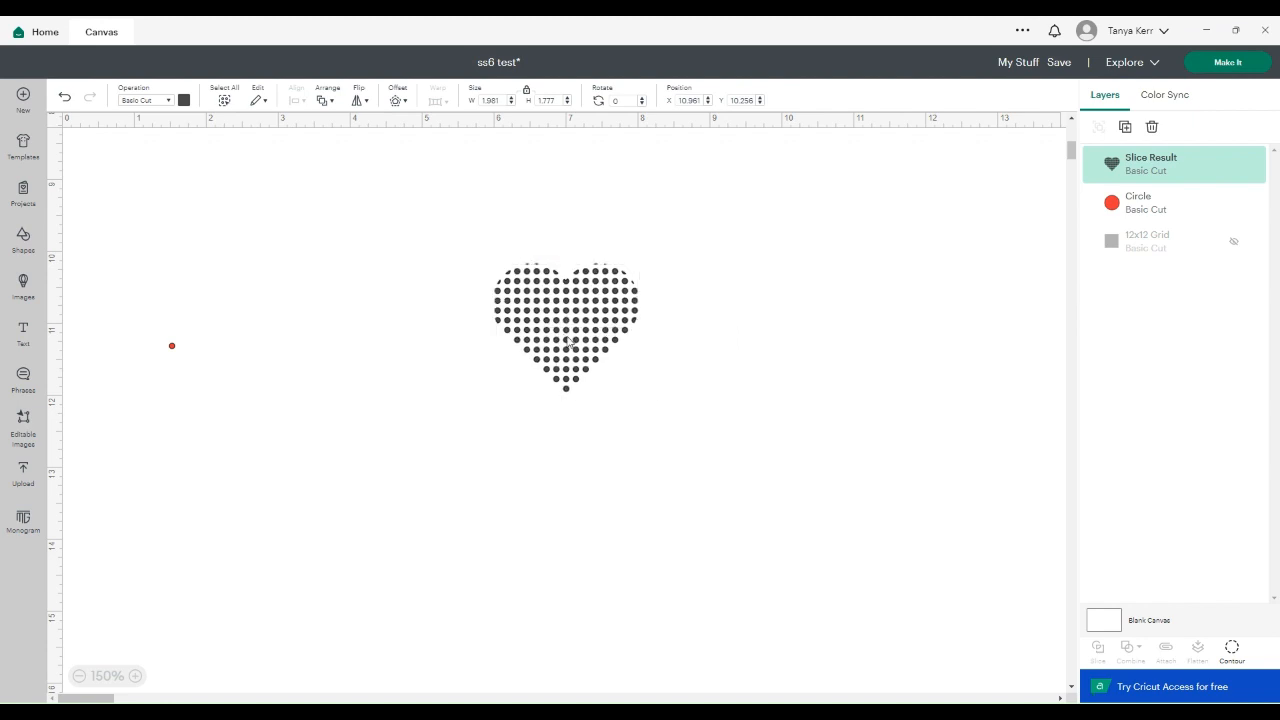
{"action": "left_click", "coordinate": [762, 352]}
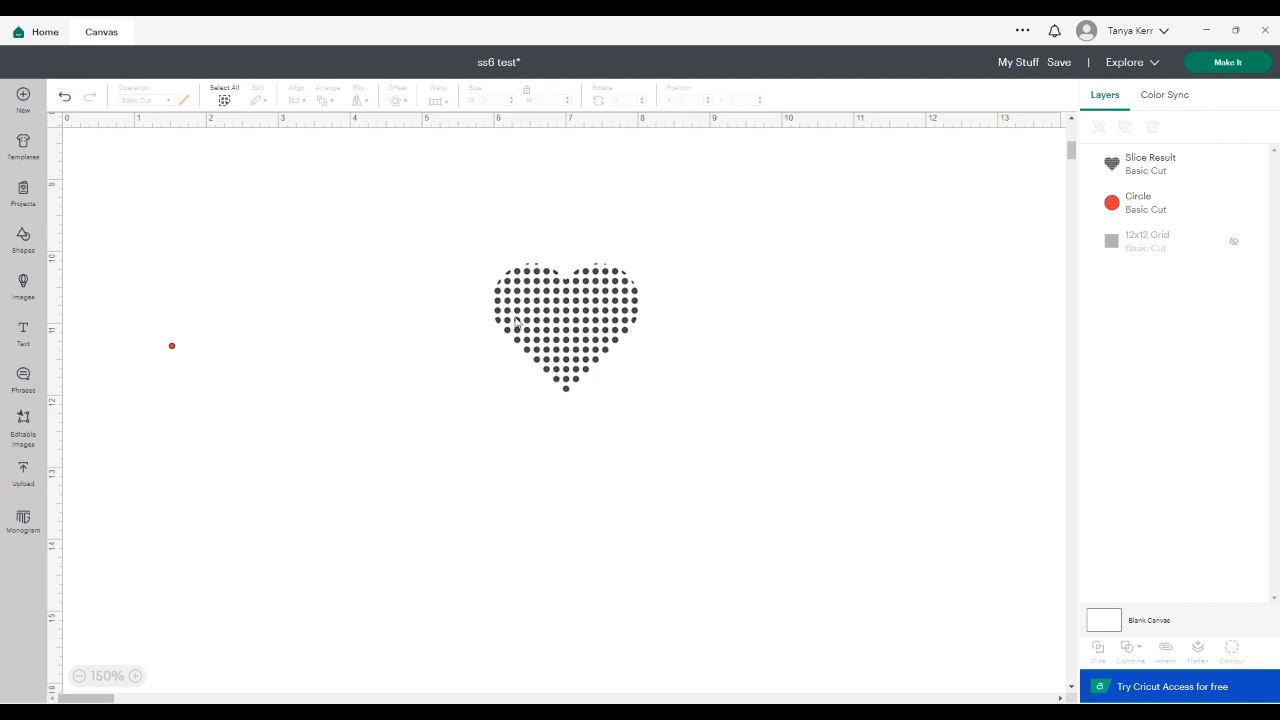
{"action": "left_click", "coordinate": [136, 676]}
{"action": "left_click", "coordinate": [136, 676]}
{"action": "left_click", "coordinate": [136, 676]}
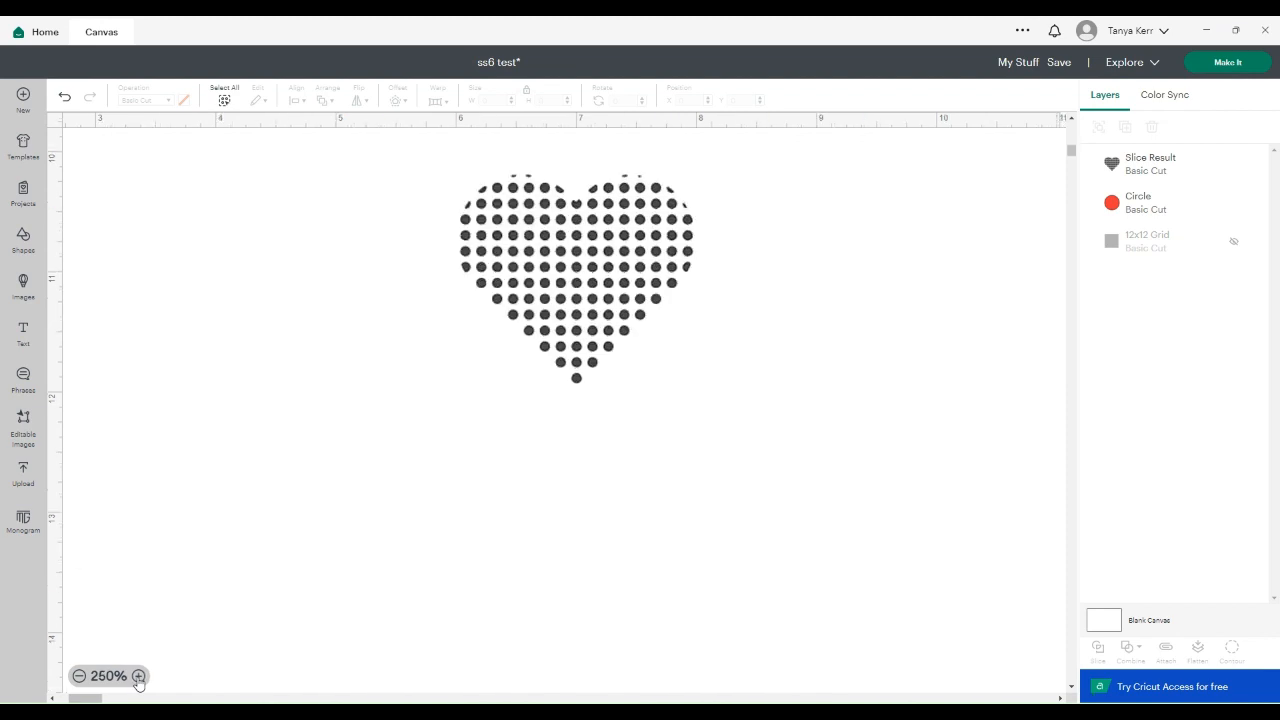
{"action": "left_click", "coordinate": [136, 676]}
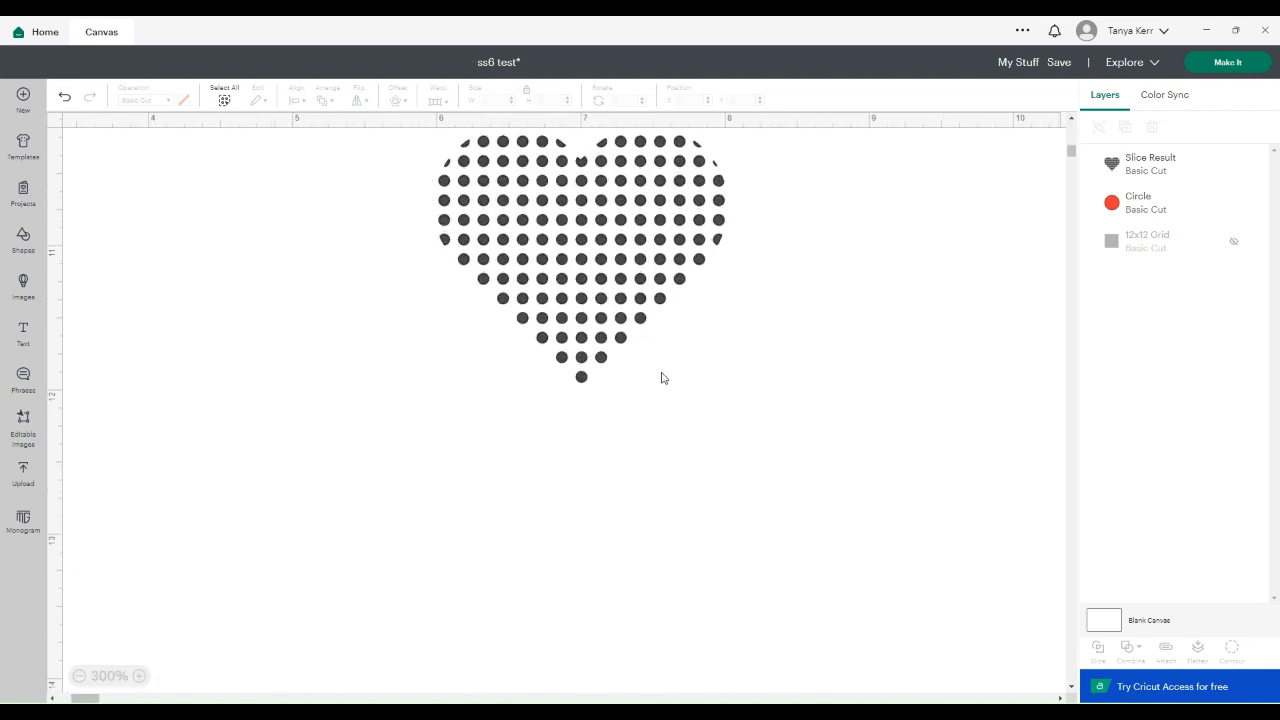
{"action": "left_click_drag", "start_coordinate": [593, 338], "coordinate": [565, 448]}
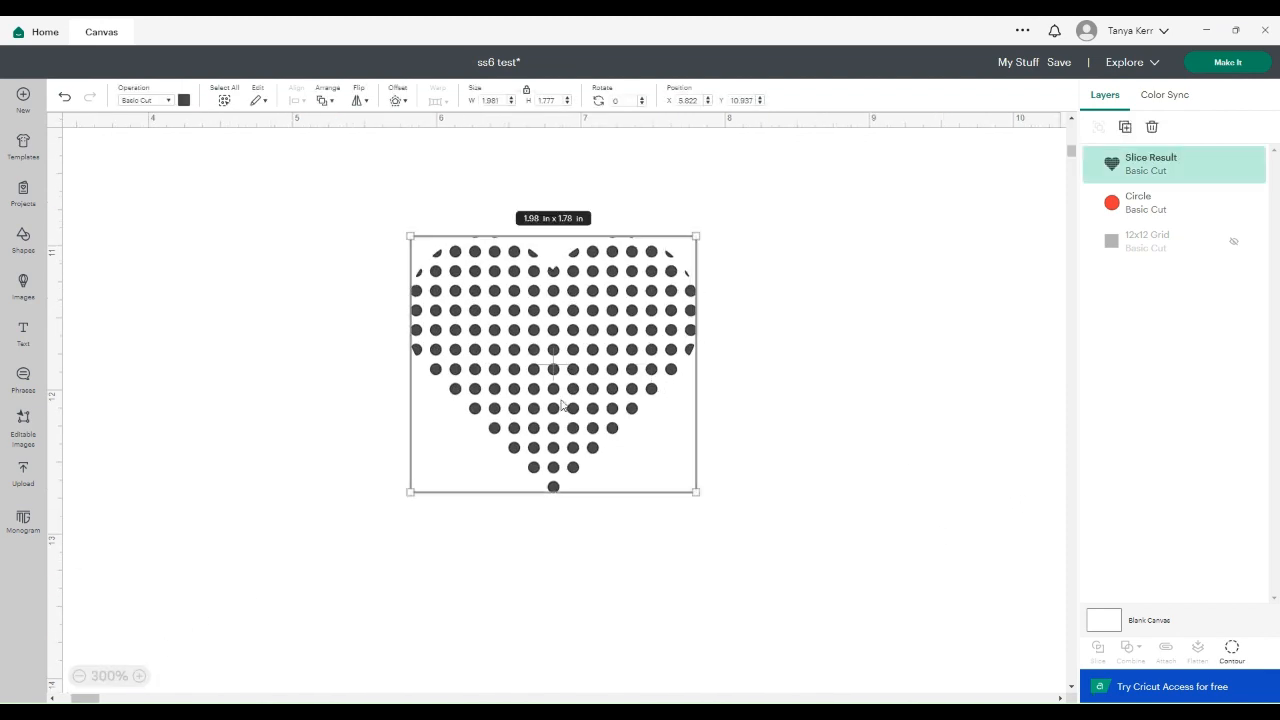
{"action": "left_click", "coordinate": [788, 340]}
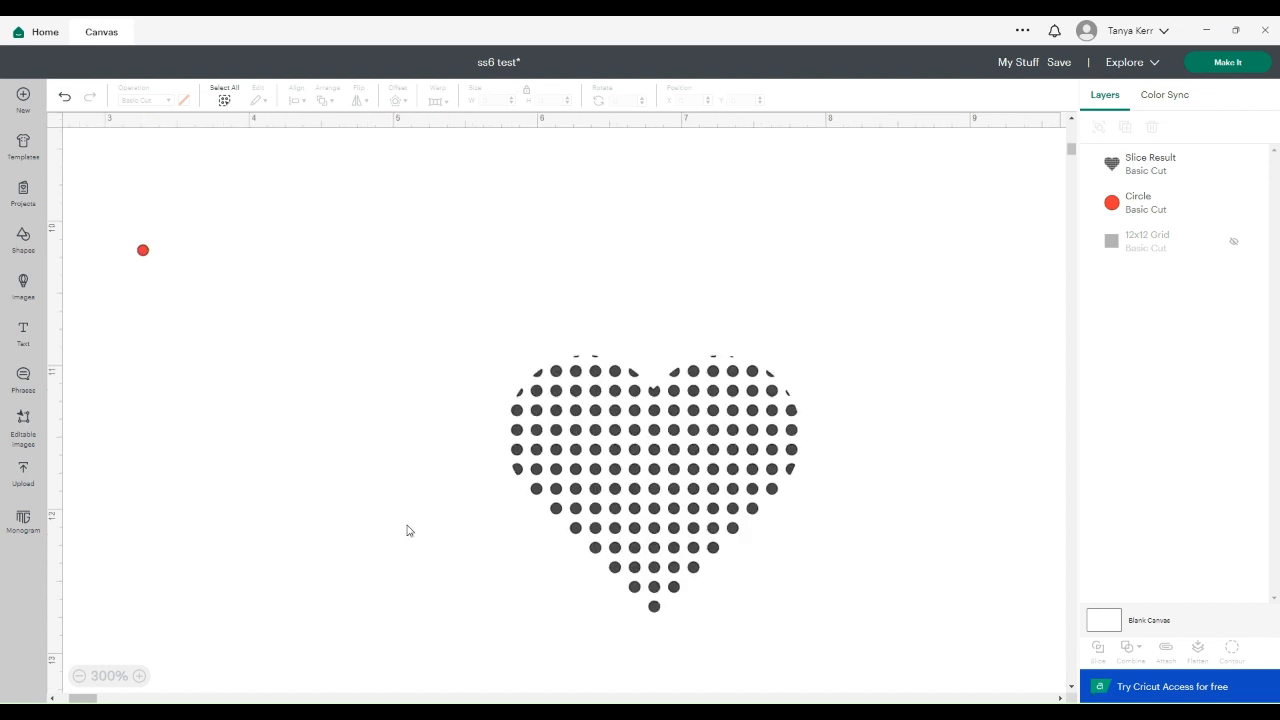
Duplicate the heart of dots and place the copy at about X 3.28, Y 10.41
{"action": "left_click", "coordinate": [601, 456]}
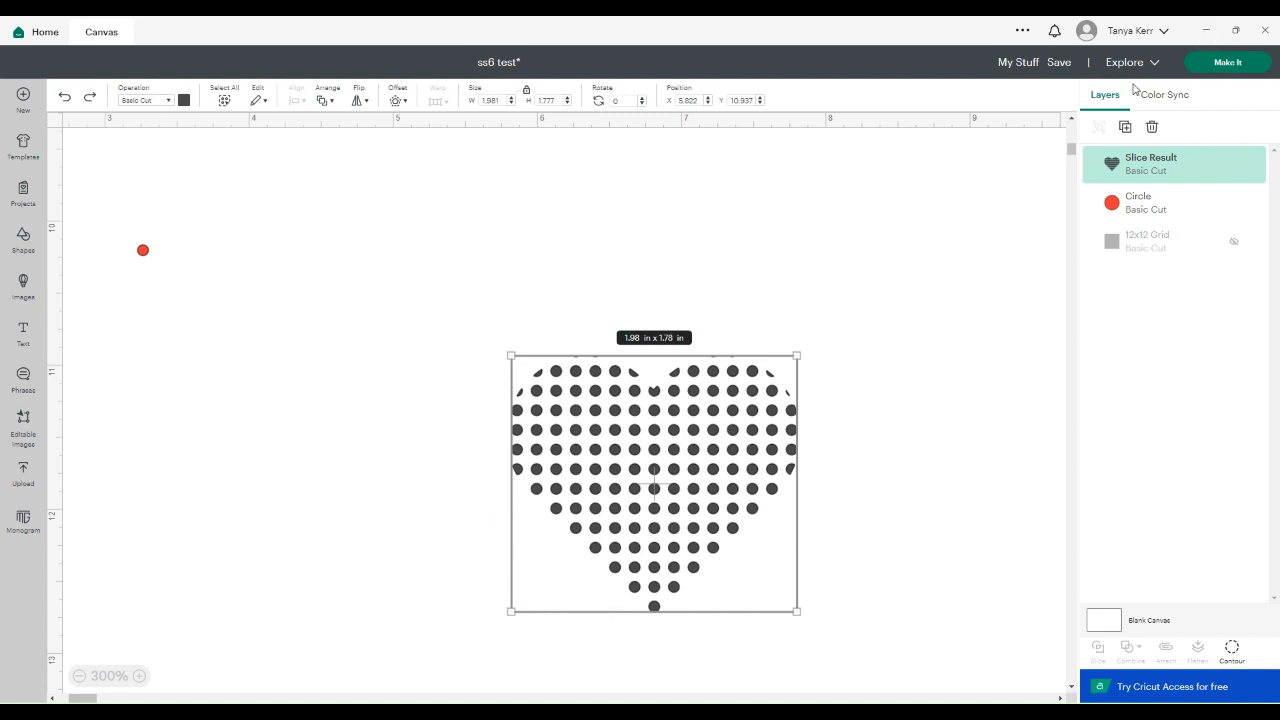
{"action": "left_click", "coordinate": [1125, 127]}
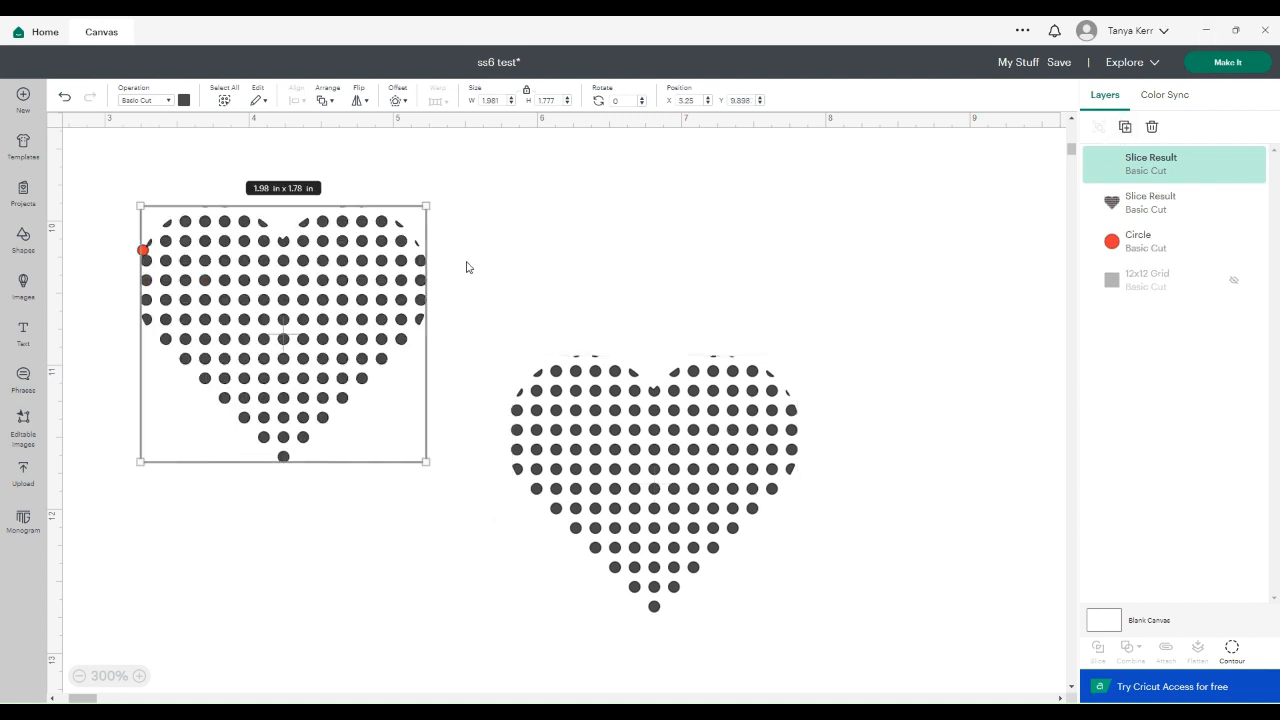
{"action": "left_click_drag", "start_coordinate": [358, 343], "coordinate": [362, 434]}
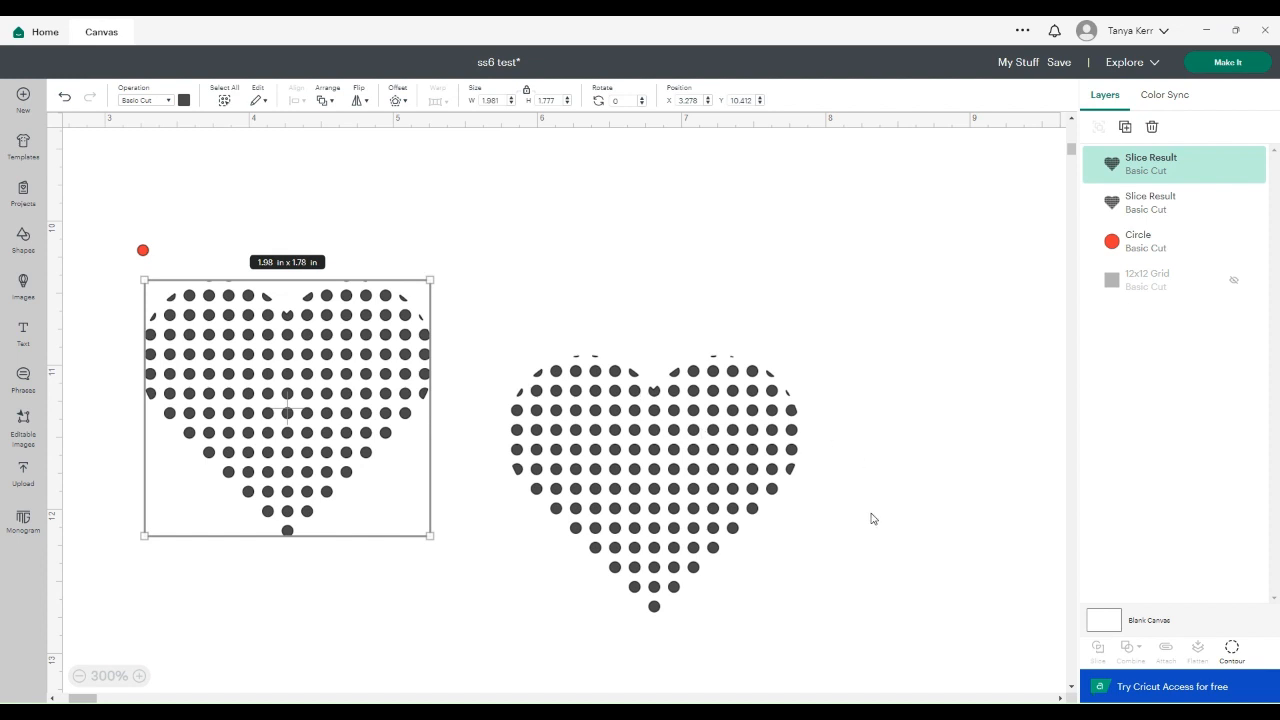
Hide the partial dots along the upper and side edges of the original dotted heart with Contour
{"action": "left_click", "coordinate": [685, 485]}
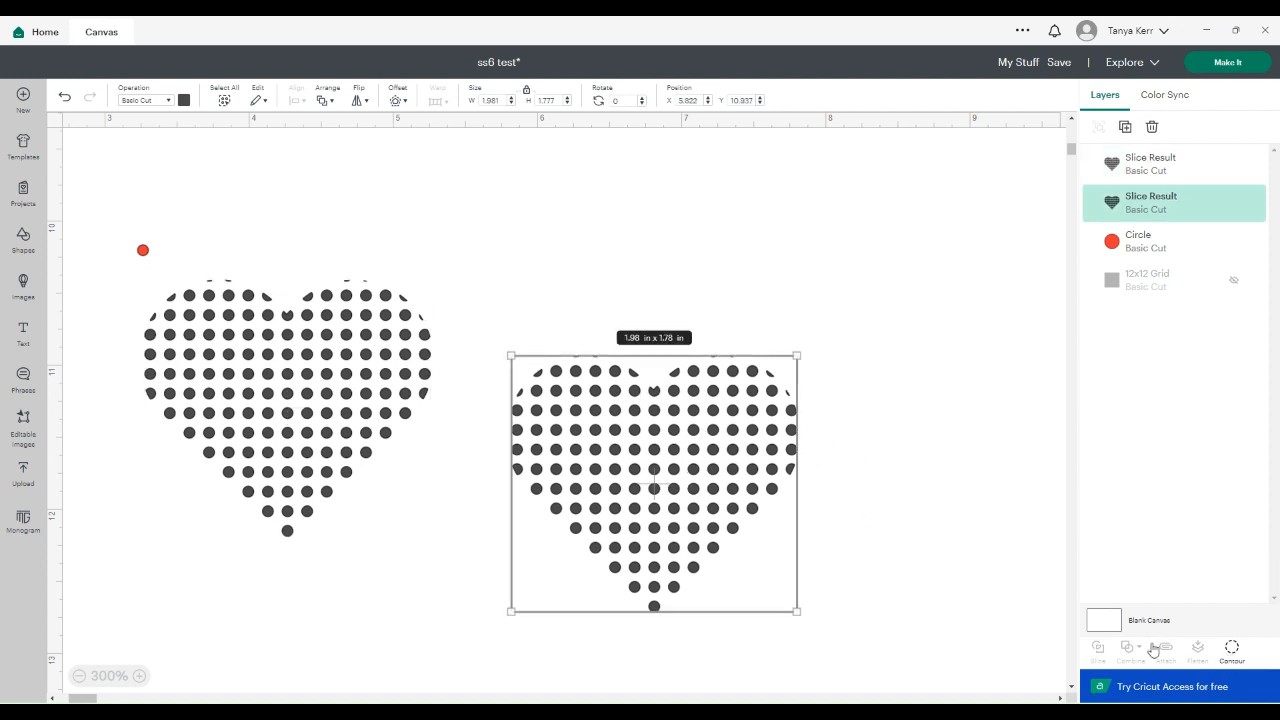
{"action": "left_click", "coordinate": [1232, 650]}
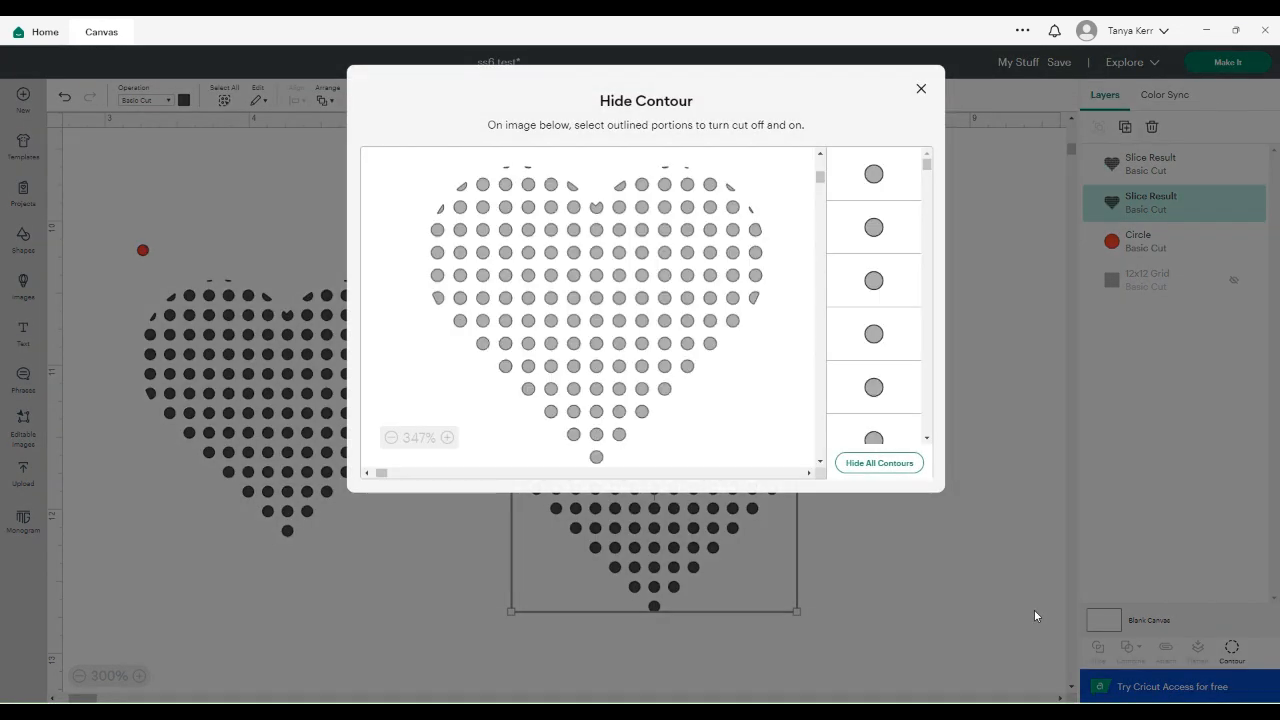
{"action": "left_click", "coordinate": [573, 386]}
{"action": "left_click", "coordinate": [439, 302]}
{"action": "left_click", "coordinate": [441, 212]}
{"action": "left_click", "coordinate": [731, 188]}
{"action": "left_click", "coordinate": [621, 188]}
{"action": "left_click", "coordinate": [572, 188]}
{"action": "left_click", "coordinate": [597, 212]}
{"action": "left_click", "coordinate": [756, 299]}
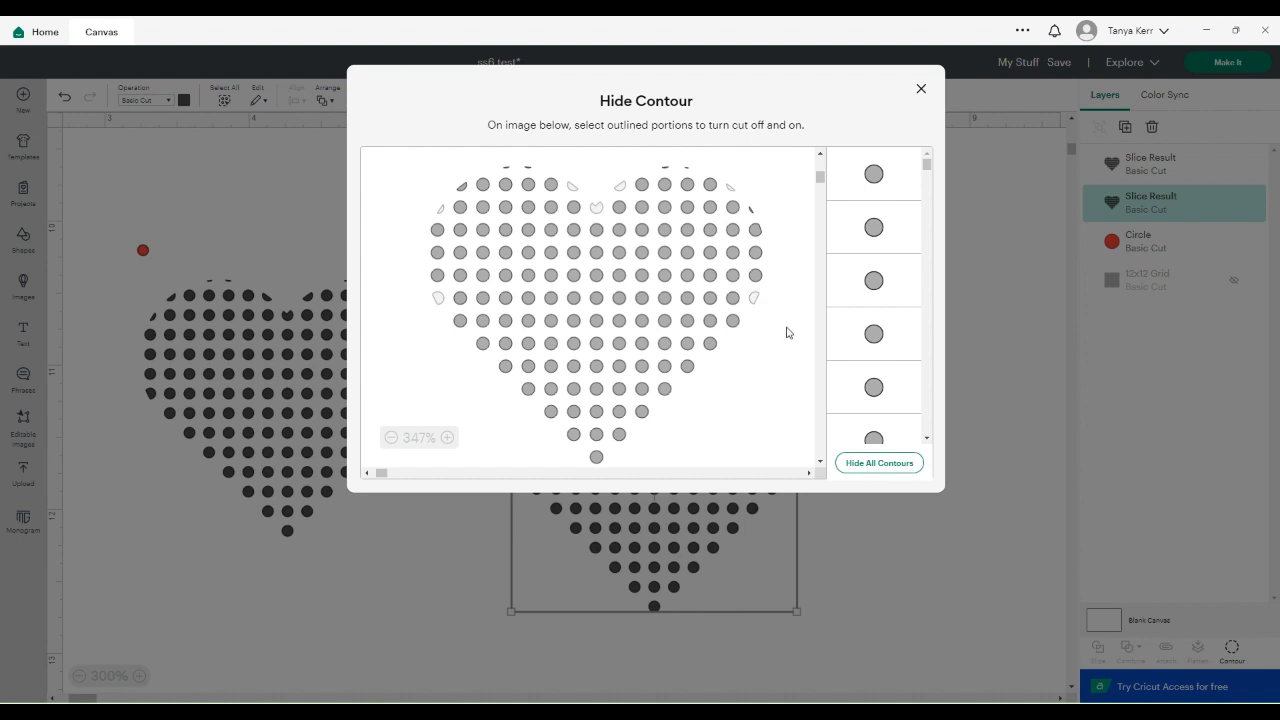
{"action": "left_click", "coordinate": [667, 169]}
{"action": "left_click", "coordinate": [688, 168]}
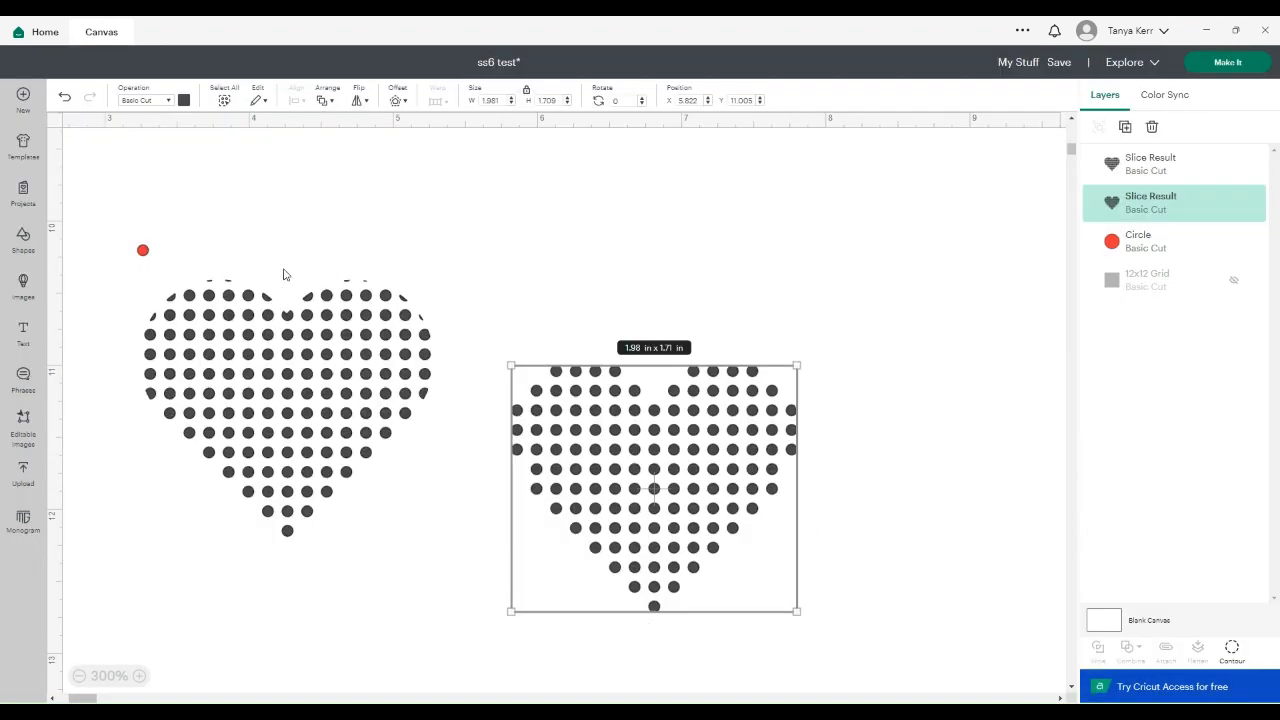
{"action": "left_click", "coordinate": [869, 410]}
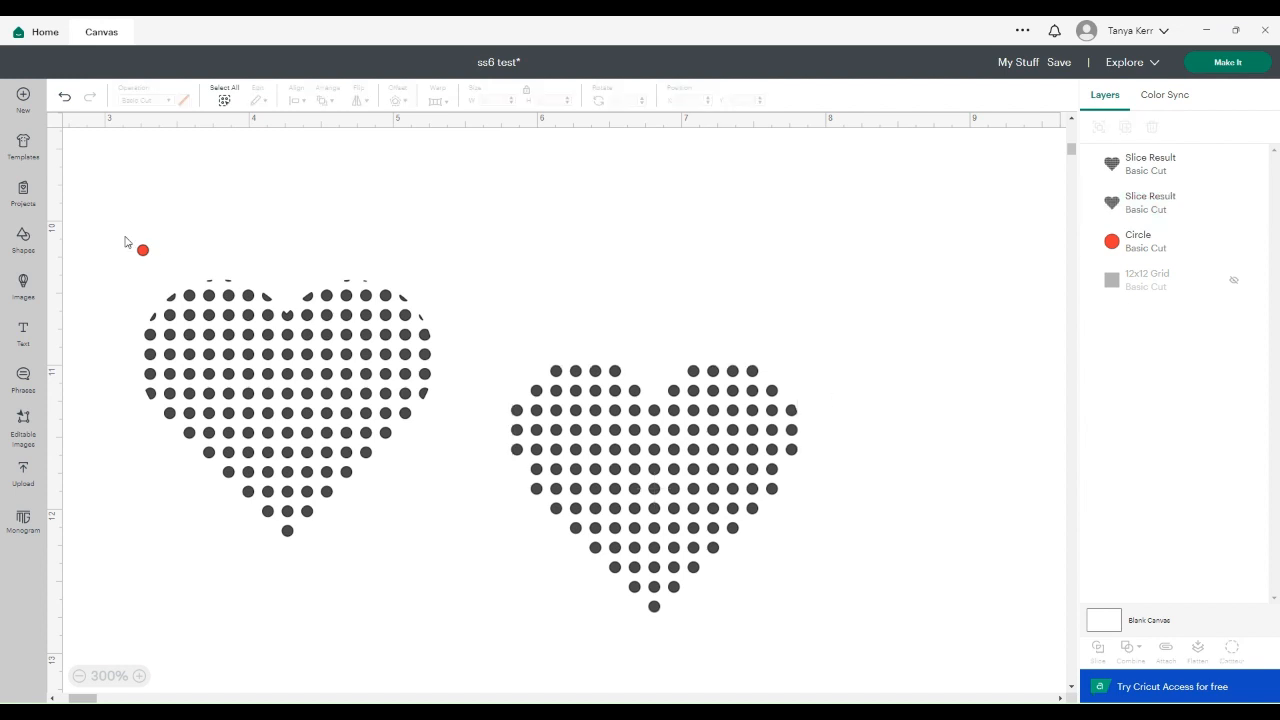
Move the red circle above the heart copy to about X 3.37, Y 9.74, and duplicate it three times
{"action": "left_click_drag", "start_coordinate": [144, 254], "coordinate": [153, 191]}
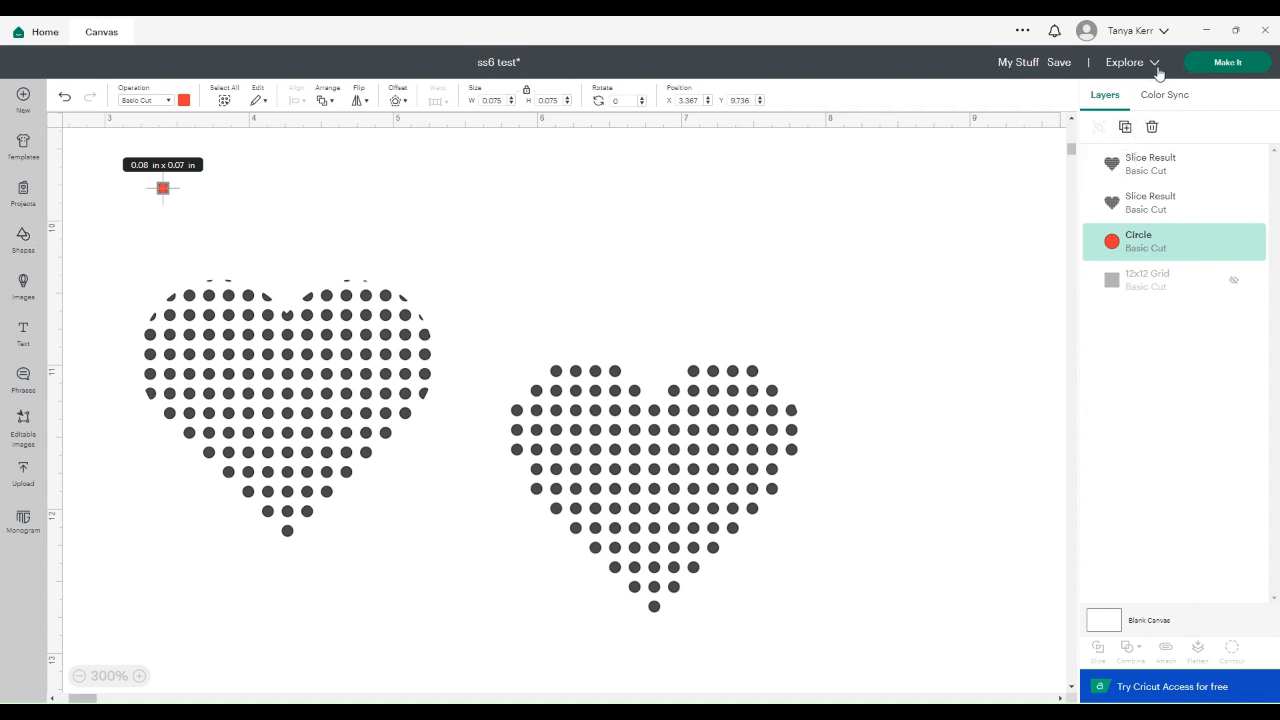
{"action": "left_click", "coordinate": [1125, 128]}
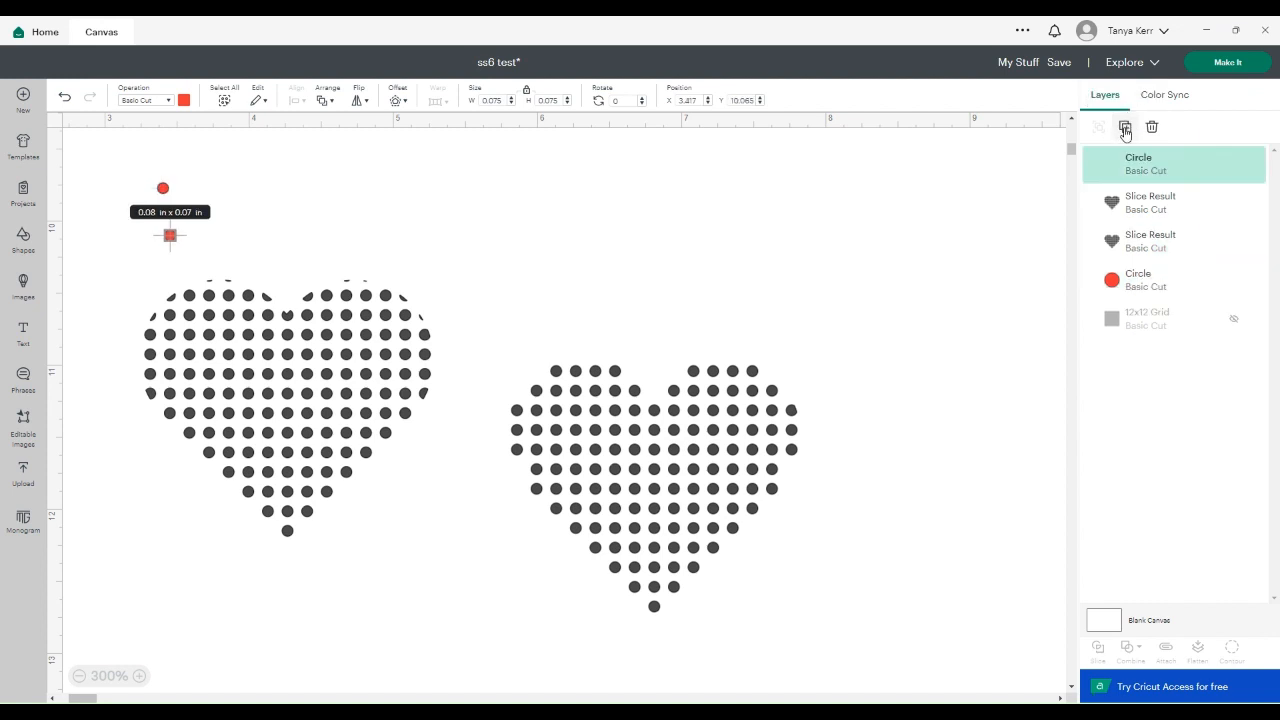
{"action": "left_click", "coordinate": [1125, 128]}
{"action": "left_click", "coordinate": [1125, 128]}
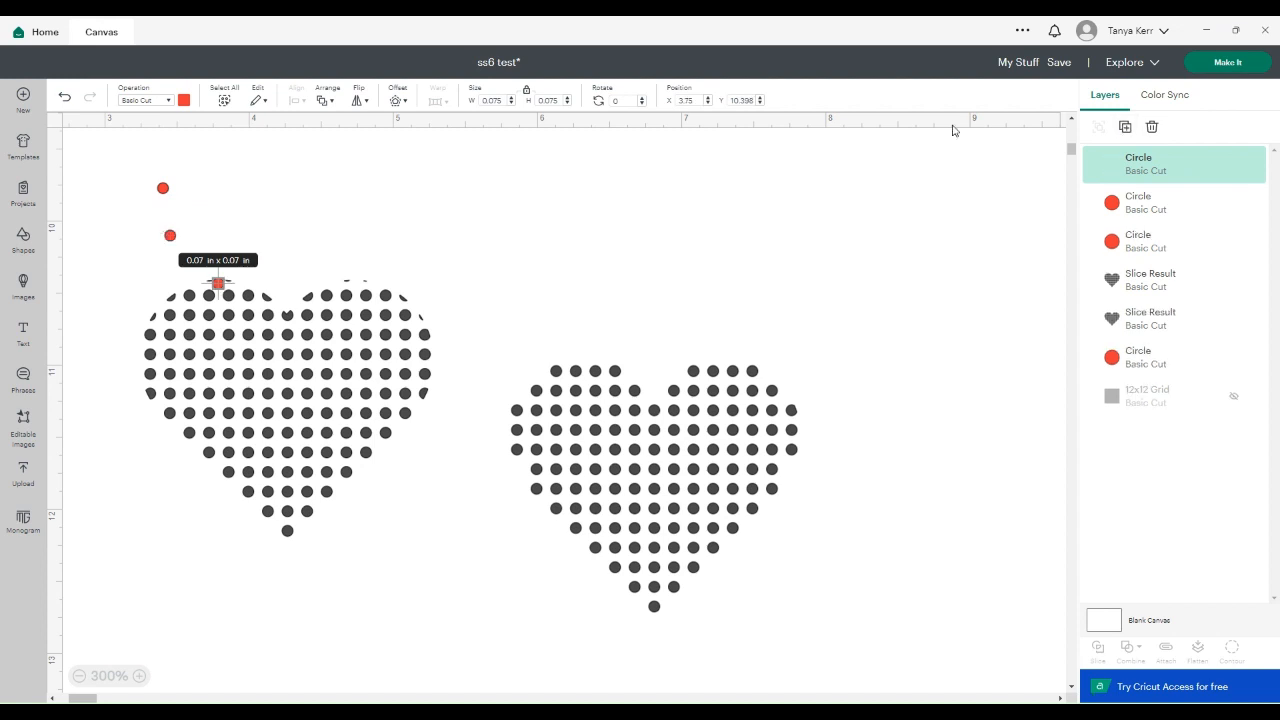
{"action": "left_click", "coordinate": [595, 254]}
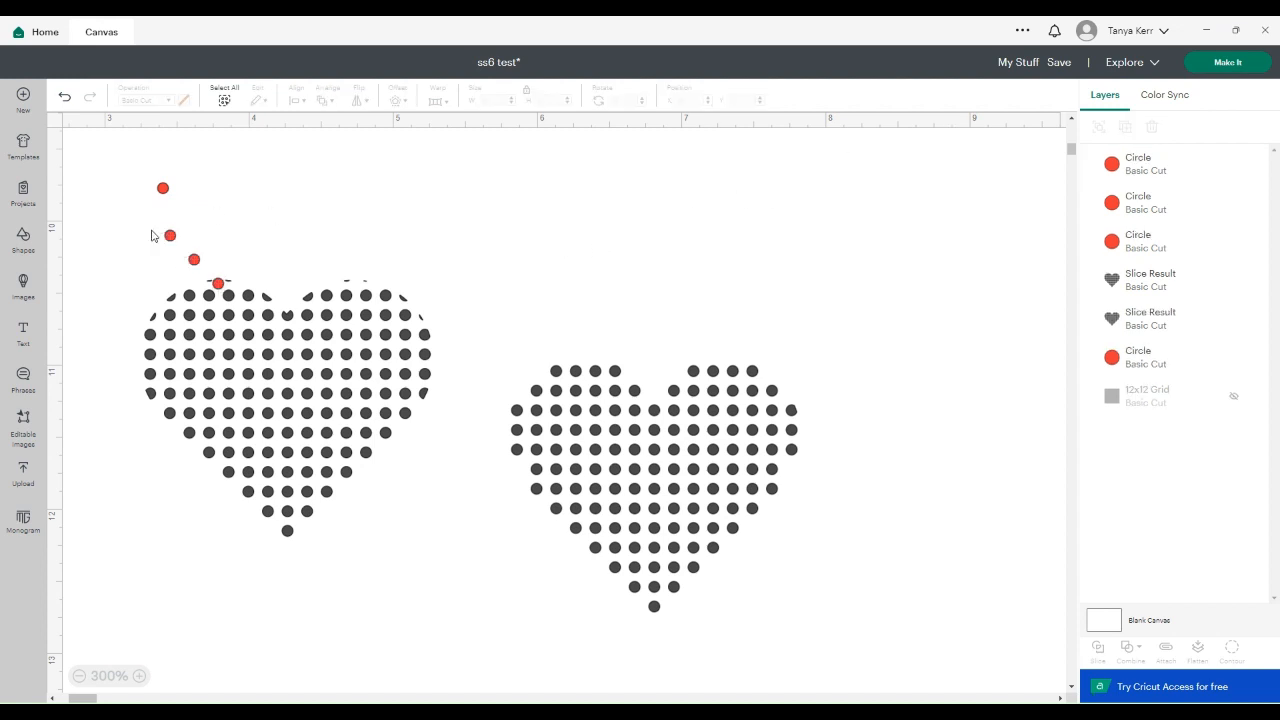
Place a red circle in the central notch of the cleaned heart at about X 6.78, Y 11.15, fine-tuning its height
{"action": "left_click_drag", "start_coordinate": [195, 262], "coordinate": [655, 398]}
{"action": "left_click", "coordinate": [889, 523]}
{"action": "left_click", "coordinate": [654, 396]}
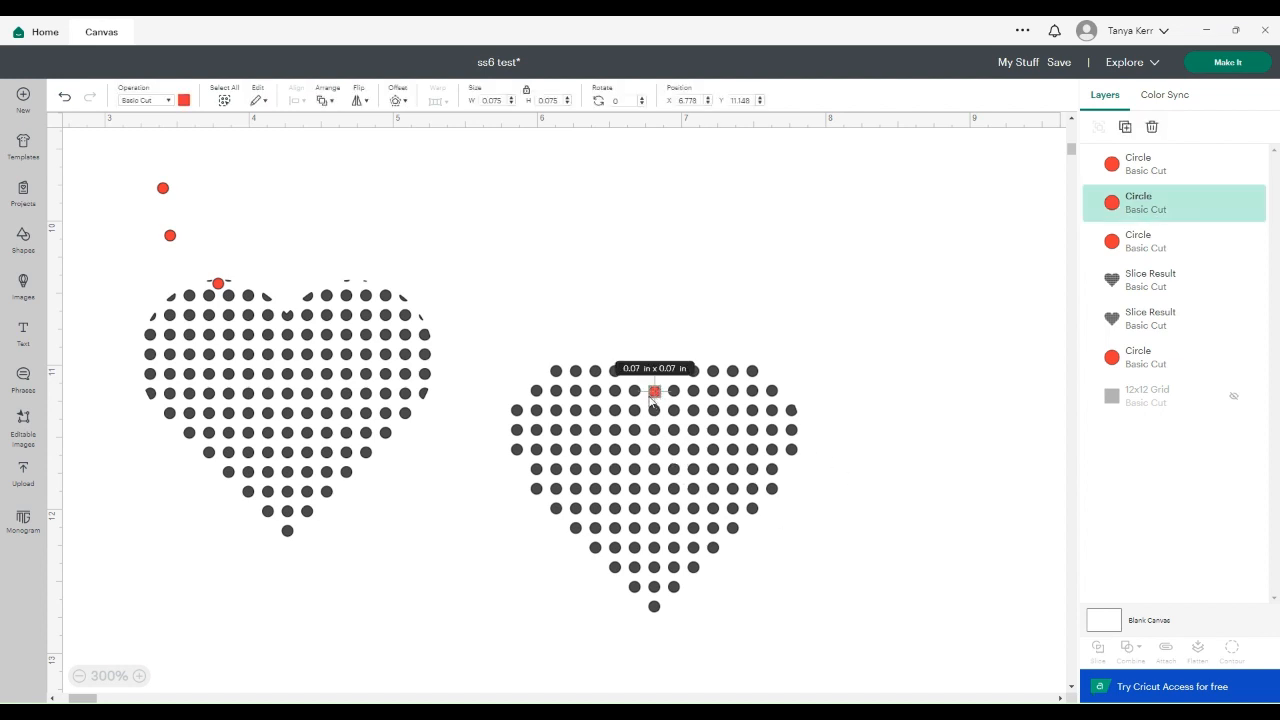
{"action": "key", "text": "Up"}
{"action": "key", "text": "Up"}
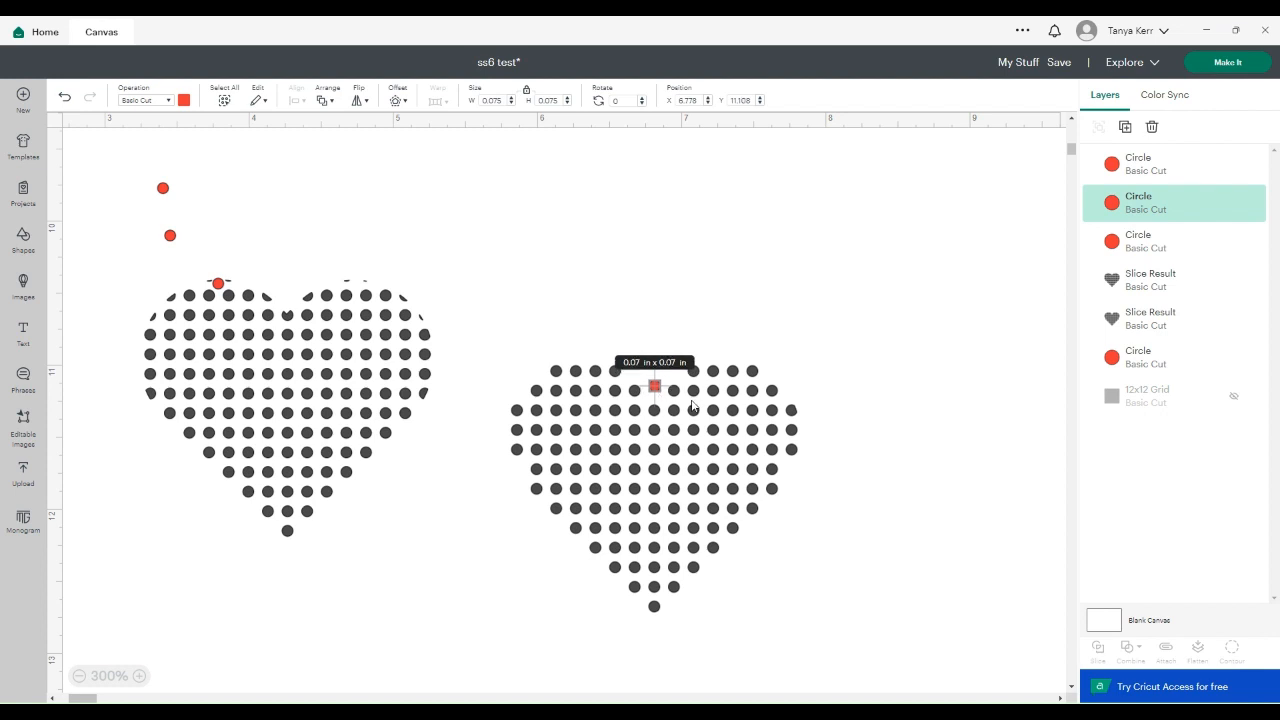
{"action": "key", "text": "Down"}
{"action": "key", "text": "Down"}
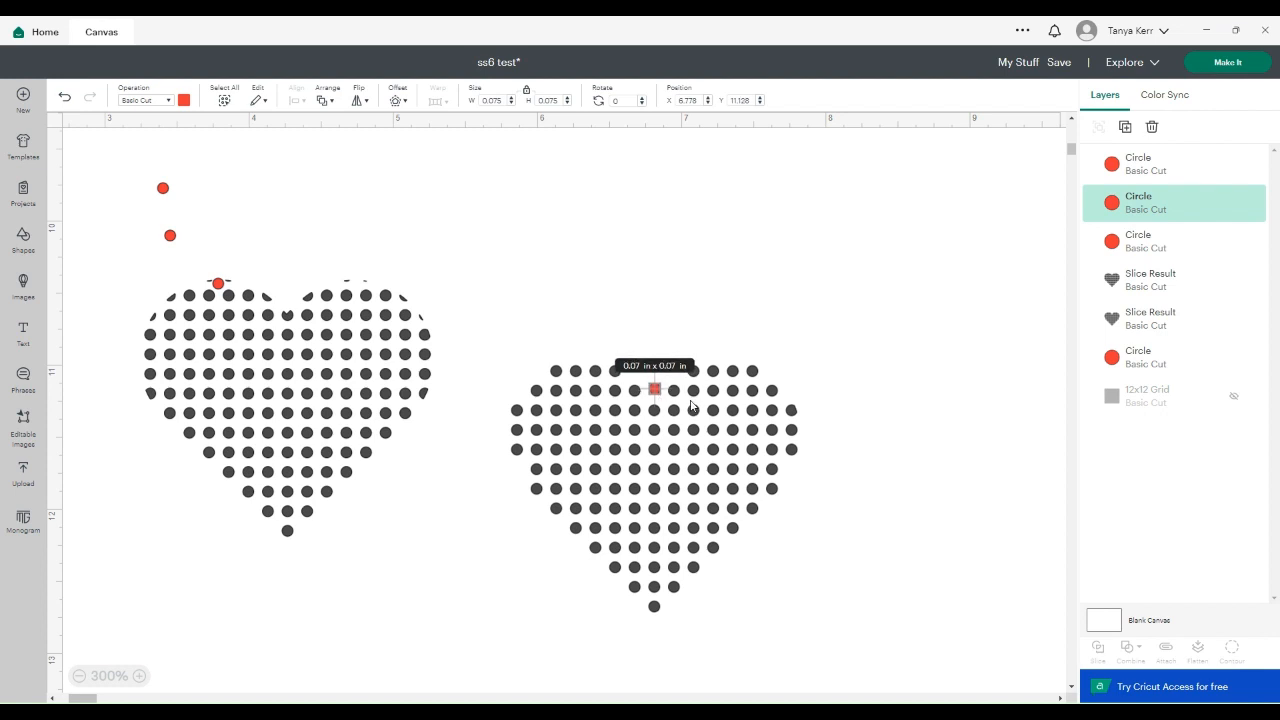
{"action": "left_click", "coordinate": [916, 391]}
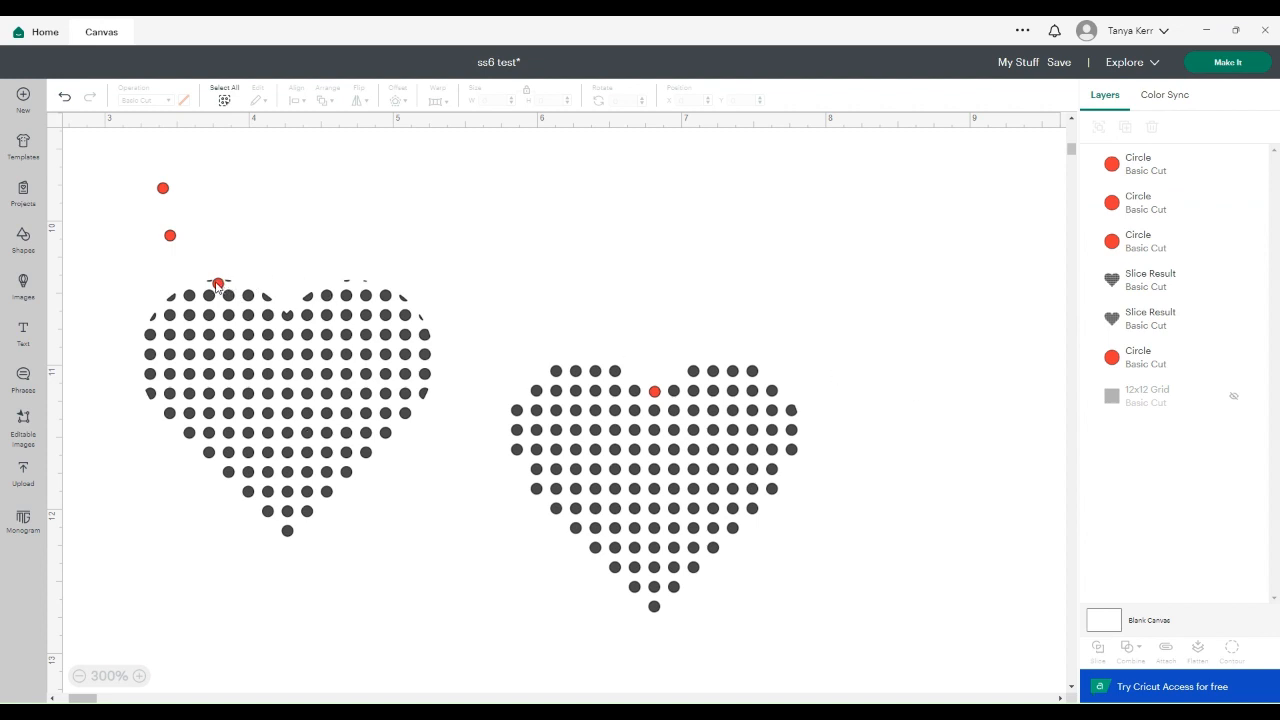
Place two red circles in the missing dot positions on the outer upper edge of the heart's left lobe
{"action": "left_click_drag", "start_coordinate": [218, 285], "coordinate": [534, 378]}
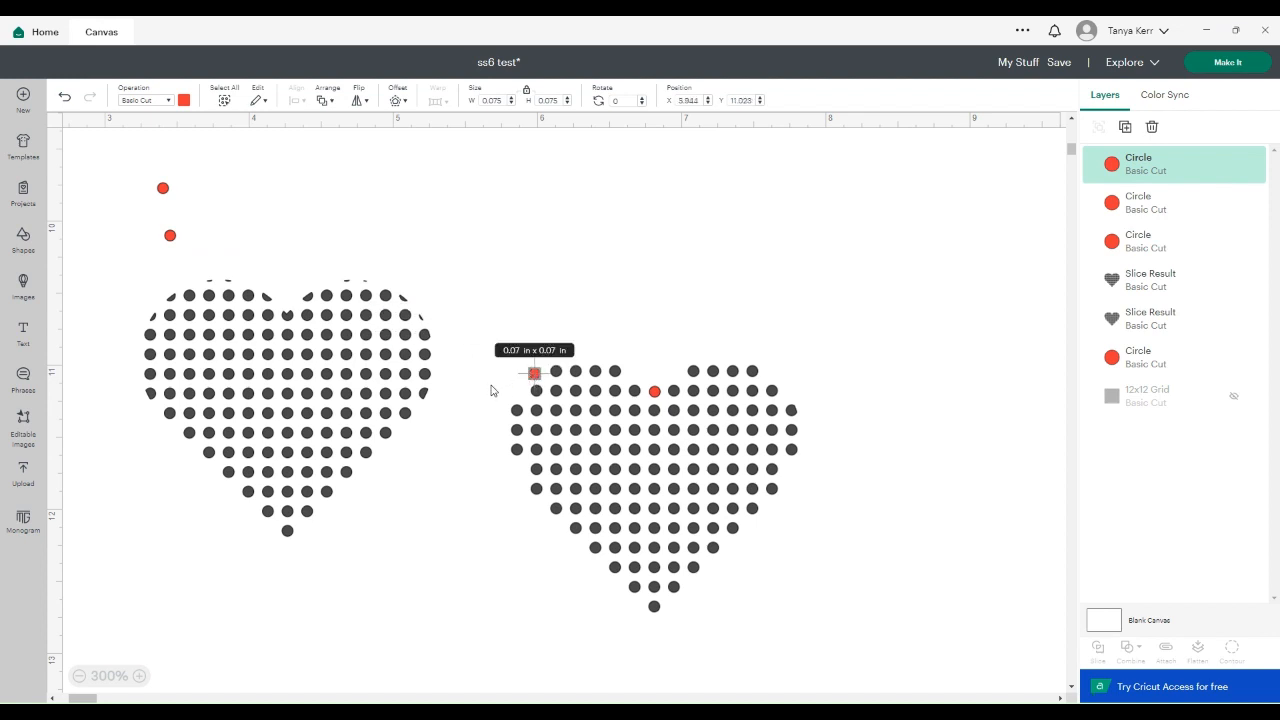
{"action": "left_click", "coordinate": [487, 455]}
{"action": "left_click_drag", "start_coordinate": [171, 236], "coordinate": [516, 392]}
Duplicate the red circle and place copies on top of the heart's left lobe and on both sides of the notch
{"action": "left_click", "coordinate": [1125, 127]}
{"action": "left_click", "coordinate": [1125, 127]}
{"action": "left_click_drag", "start_coordinate": [243, 309], "coordinate": [575, 355]}
{"action": "left_click_drag", "start_coordinate": [267, 333], "coordinate": [596, 356]}
{"action": "left_click", "coordinate": [600, 334]}
{"action": "left_click_drag", "start_coordinate": [292, 358], "coordinate": [636, 375]}
{"action": "left_click_drag", "start_coordinate": [163, 188], "coordinate": [673, 376]}
Make more red circle copies and place them on the top and outer edge of the heart's right lobe
{"action": "left_click", "coordinate": [122, 188]}
{"action": "left_click", "coordinate": [1125, 128]}
{"action": "left_click", "coordinate": [1125, 128]}
{"action": "left_click", "coordinate": [1125, 128]}
{"action": "left_click", "coordinate": [1125, 128]}
{"action": "left_click", "coordinate": [1125, 128]}
{"action": "left_click", "coordinate": [1125, 128]}
{"action": "left_click_drag", "start_coordinate": [123, 189], "coordinate": [714, 356]}
{"action": "left_click_drag", "start_coordinate": [196, 261], "coordinate": [790, 391]}
{"action": "left_click_drag", "start_coordinate": [289, 355], "coordinate": [790, 468]}
Place a red circle in the missing dot position at the lower end of the heart's left side
{"action": "left_click_drag", "start_coordinate": [170, 235], "coordinate": [517, 468]}
{"action": "left_click", "coordinate": [489, 563]}
{"action": "left_click", "coordinate": [516, 468]}
{"action": "left_click", "coordinate": [463, 548]}
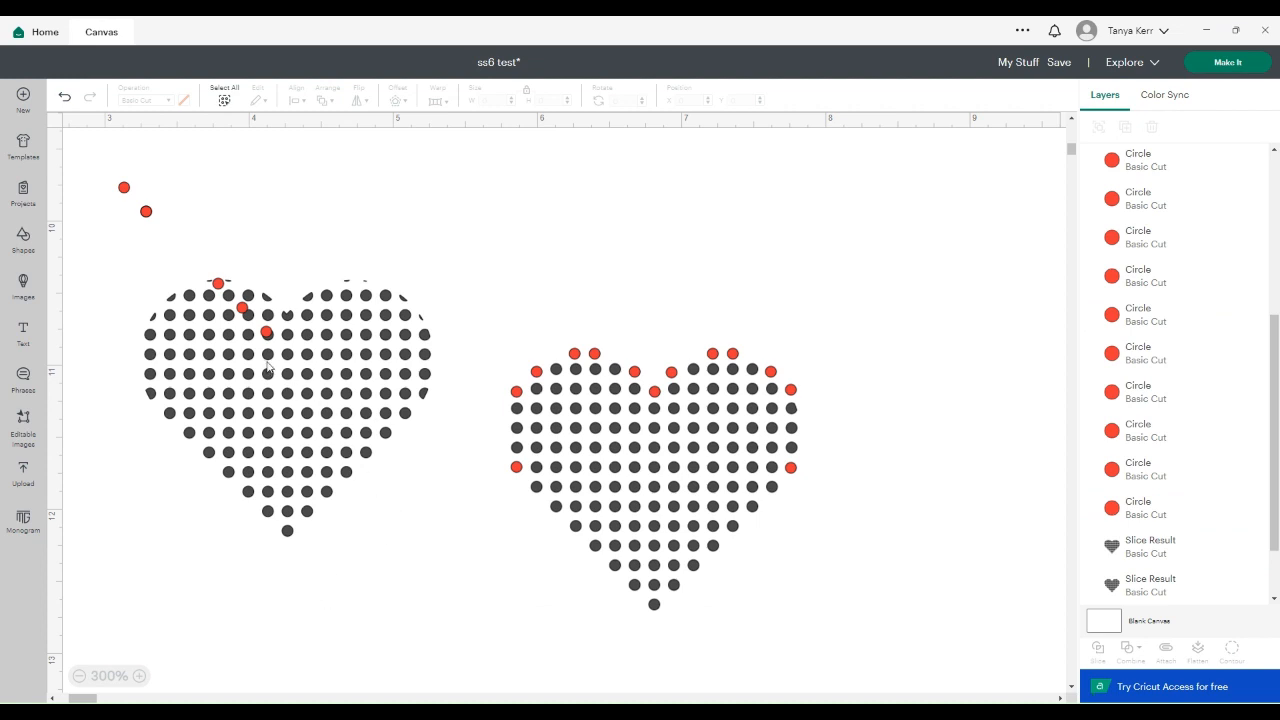
Weld the cleaned dotted heart together with the red circles placed around its edge
{"action": "left_click_drag", "start_coordinate": [481, 336], "coordinate": [848, 639]}
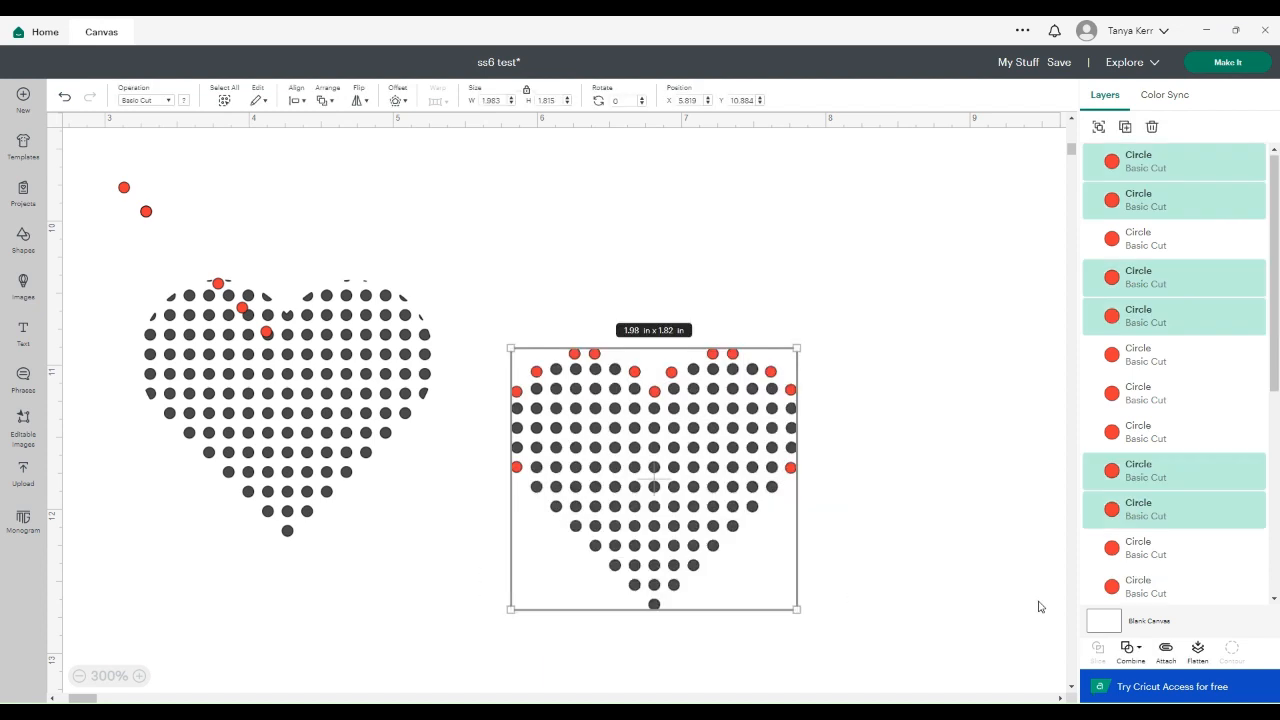
{"action": "left_click", "coordinate": [1141, 654]}
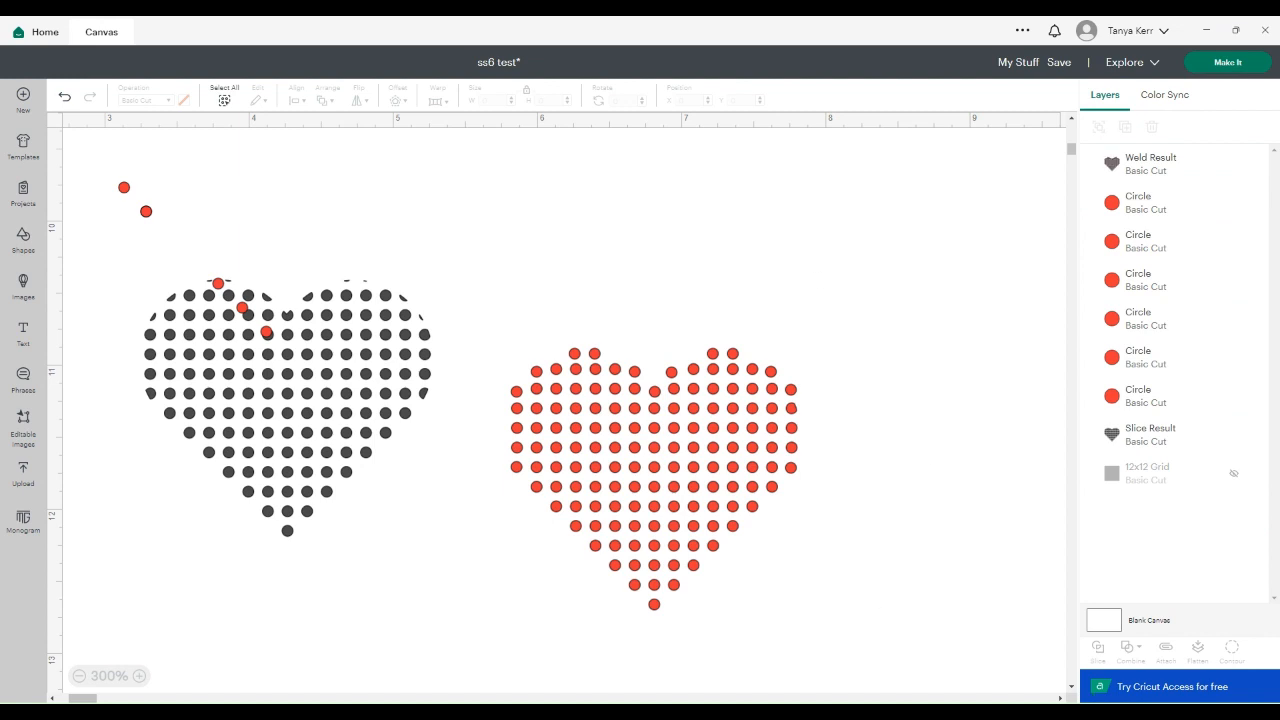
Delete the unused heart copy and spare red circles, and move the welded heart to about X 4.89, Y 10.50
{"action": "left_click_drag", "start_coordinate": [124, 187], "coordinate": [450, 568]}
{"action": "key", "text": "Delete"}
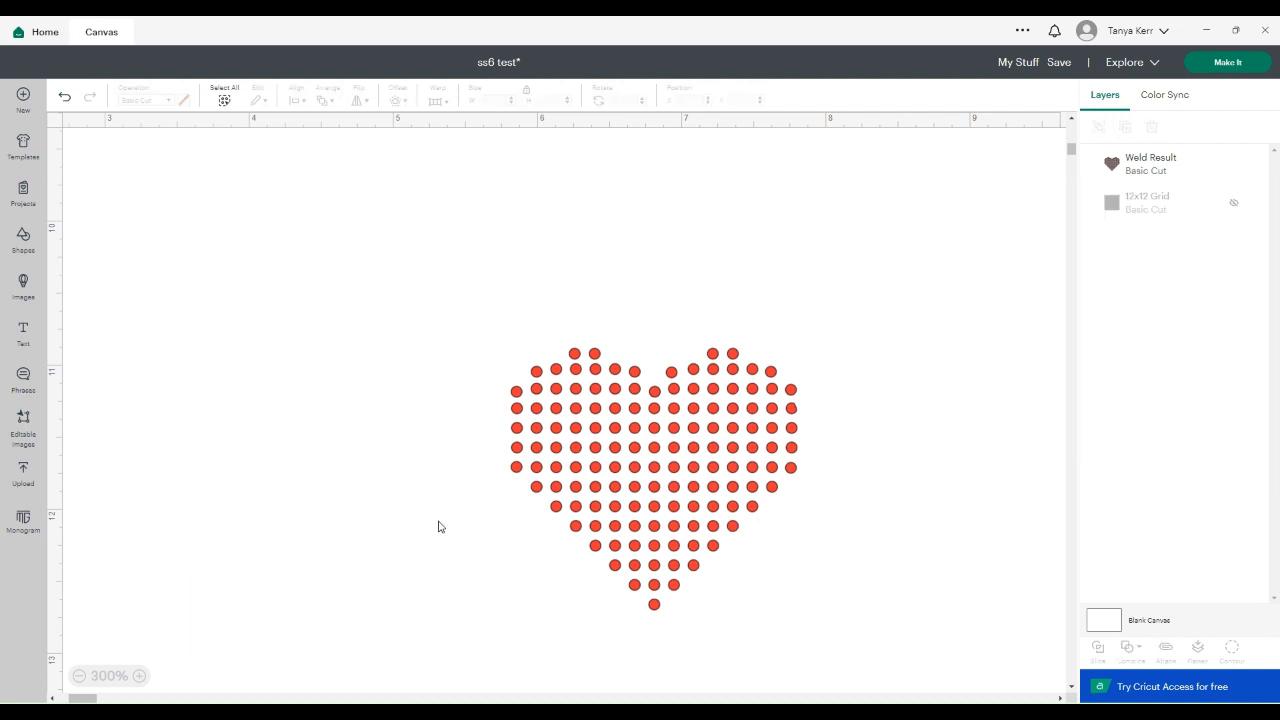
{"action": "left_click_drag", "start_coordinate": [702, 490], "coordinate": [568, 434]}
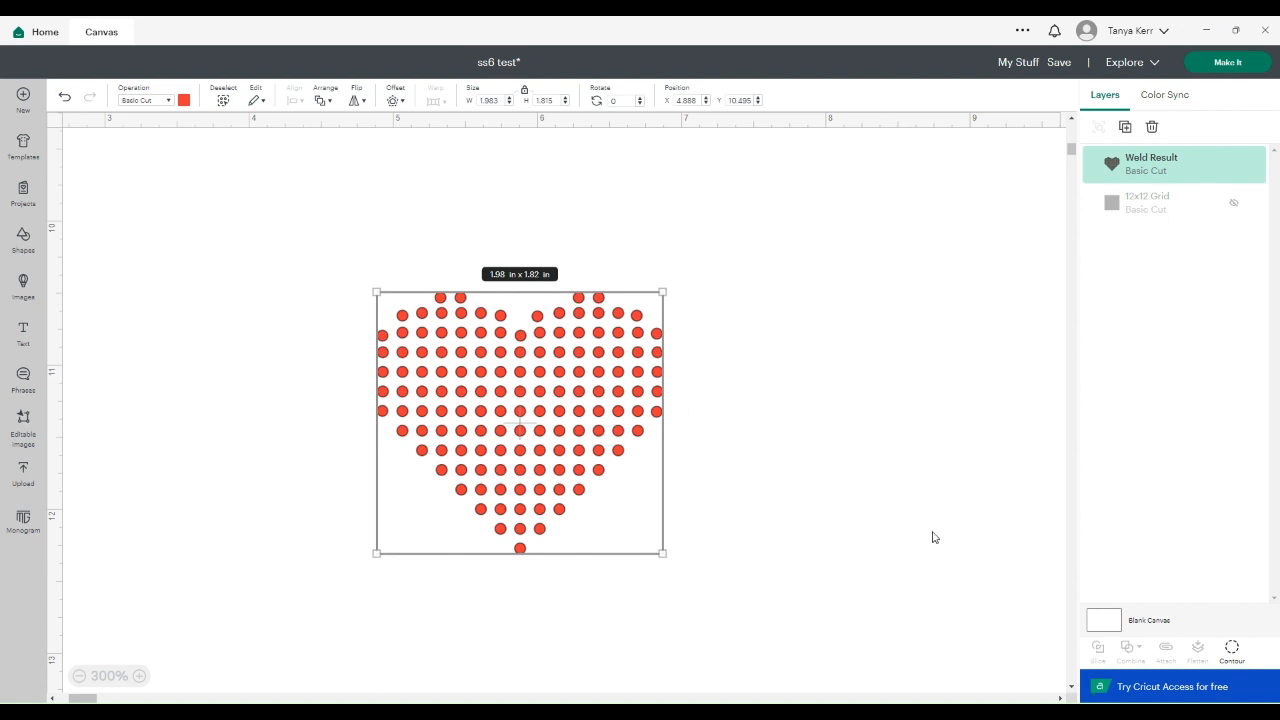
{"action": "left_click", "coordinate": [851, 311]}
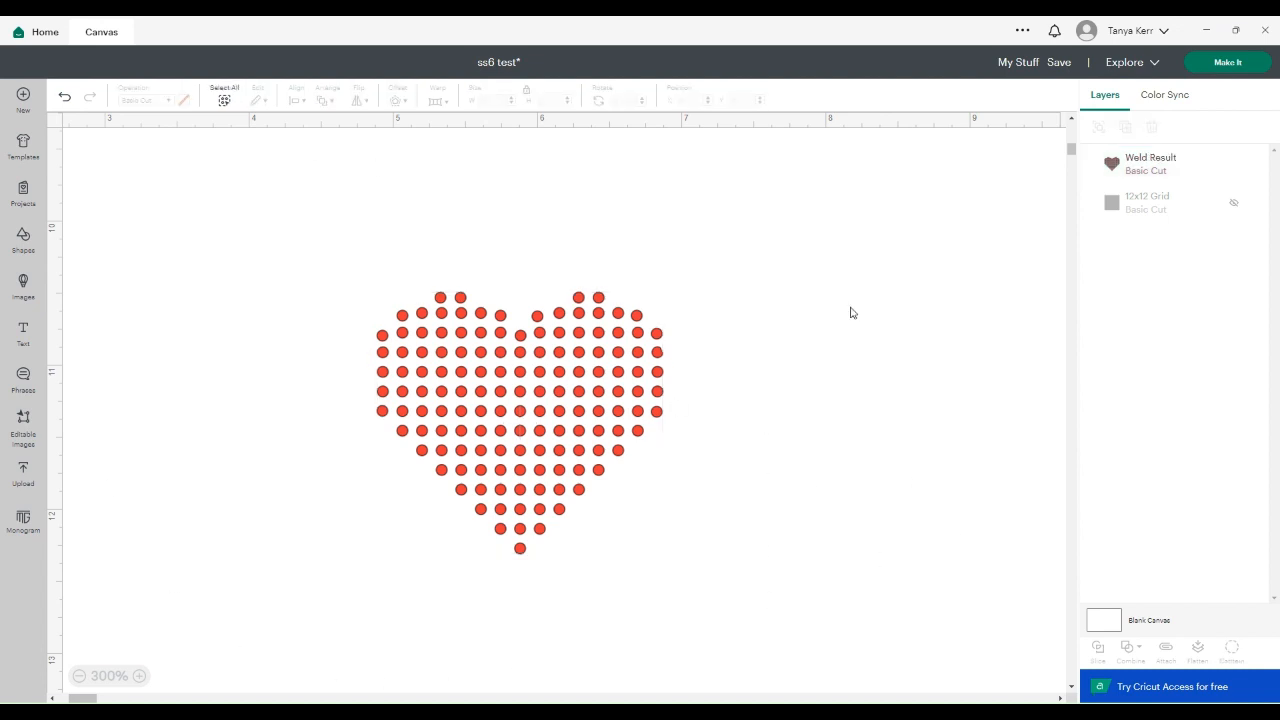
Prepare the project for cutting on a 12 in x 12 in mat, and shift the heart slightly inward from the mat's corner
{"action": "left_click", "coordinate": [1230, 64]}
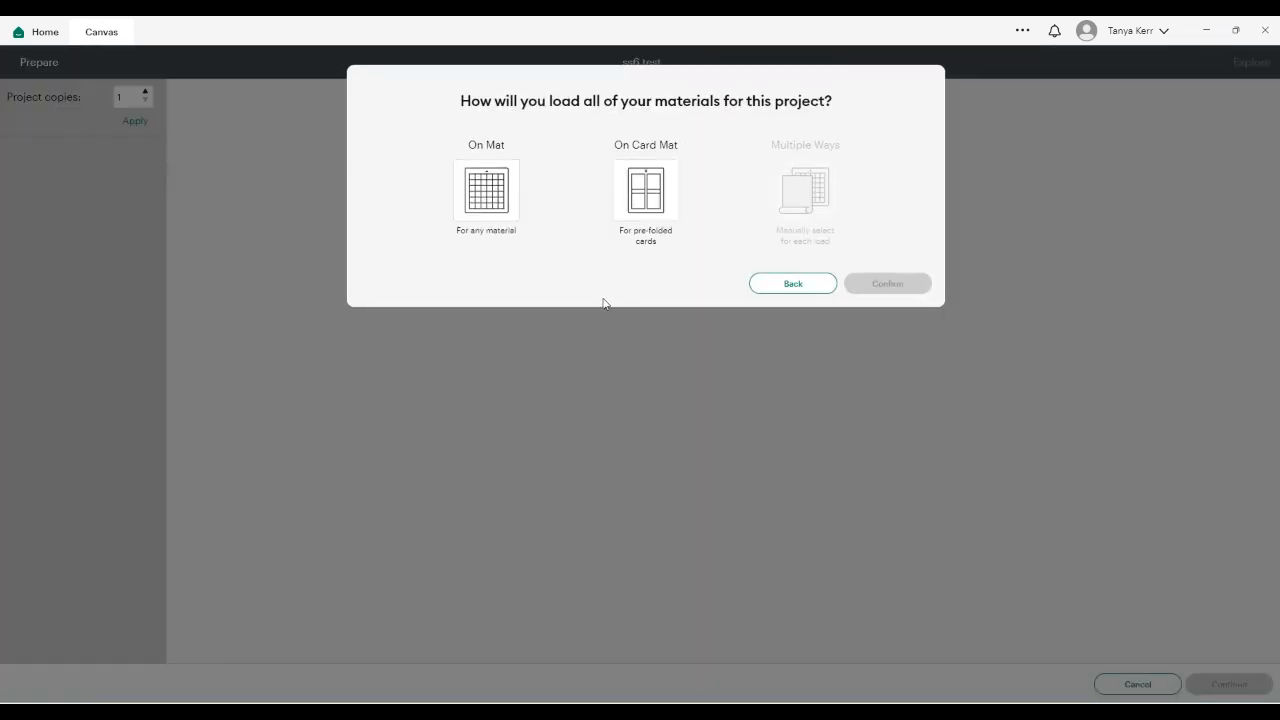
{"action": "left_click", "coordinate": [484, 200]}
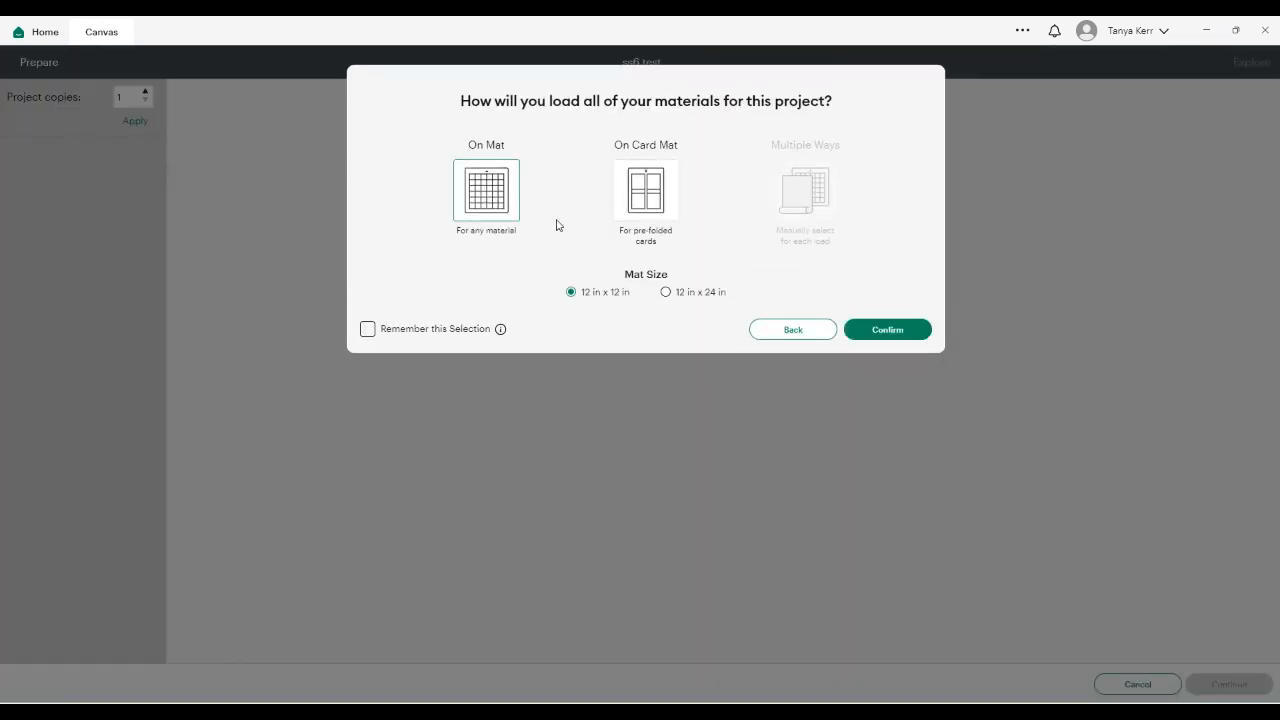
{"action": "left_click", "coordinate": [887, 332]}
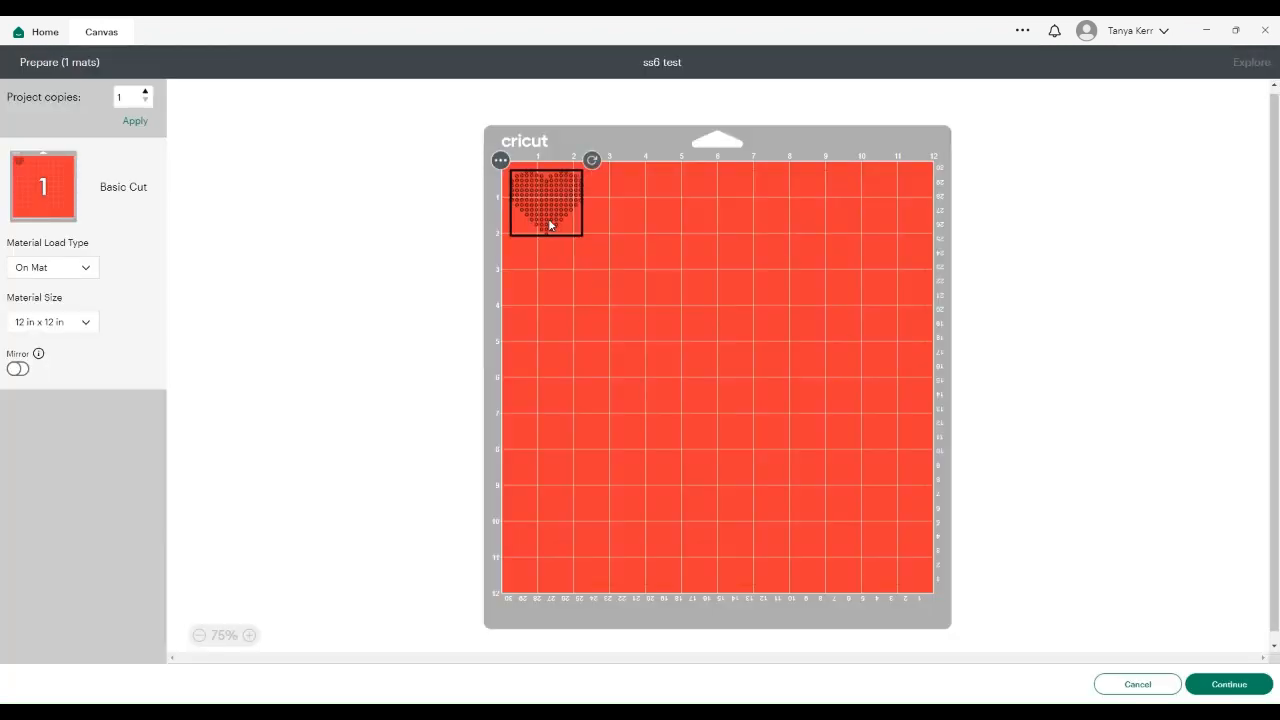
{"action": "left_click_drag", "start_coordinate": [554, 227], "coordinate": [562, 226]}
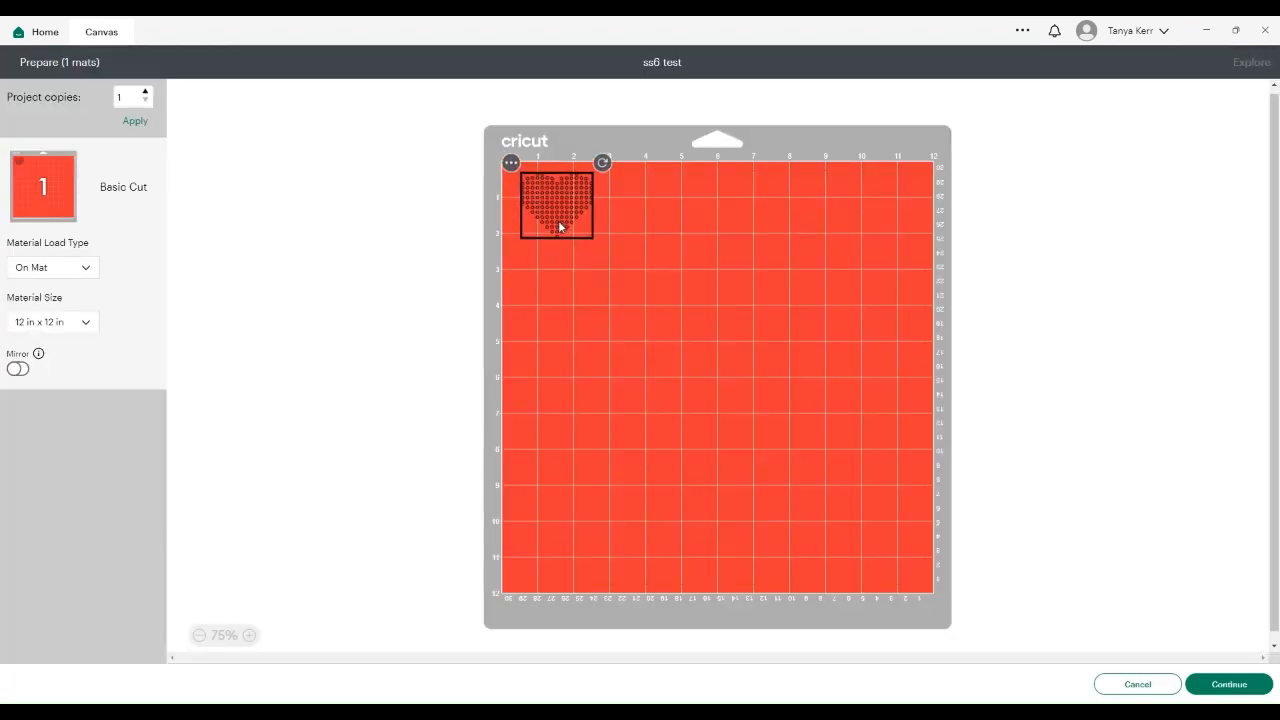